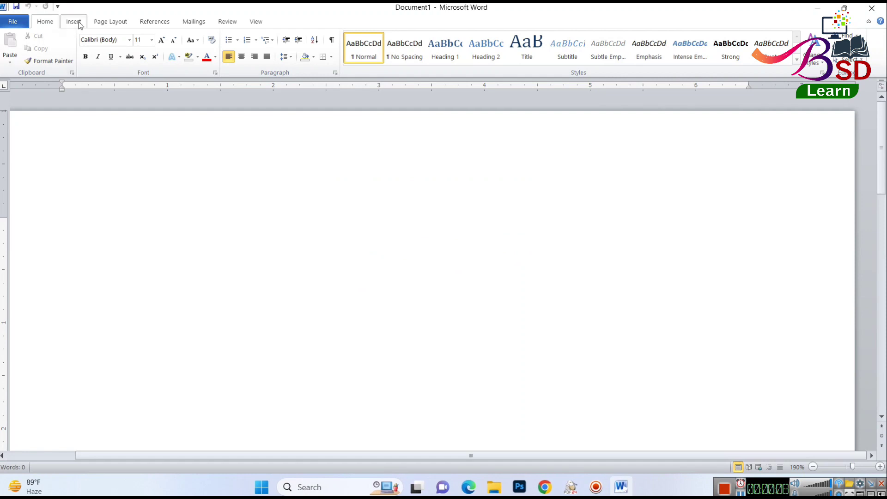
Apply Narrow margins and the 10 x 15 cm (4 x 6 in) paper size
click(106, 22)
click(75, 63)
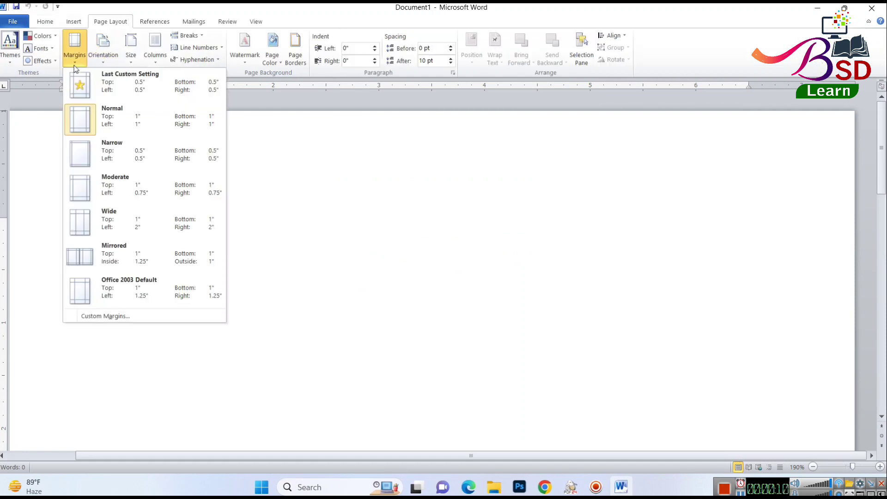
click(99, 146)
click(130, 63)
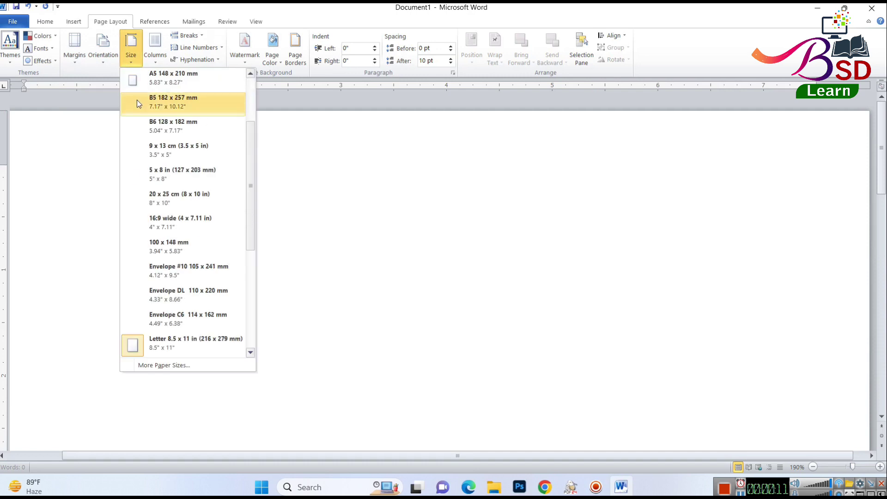
scroll(180, 83, up, 2)
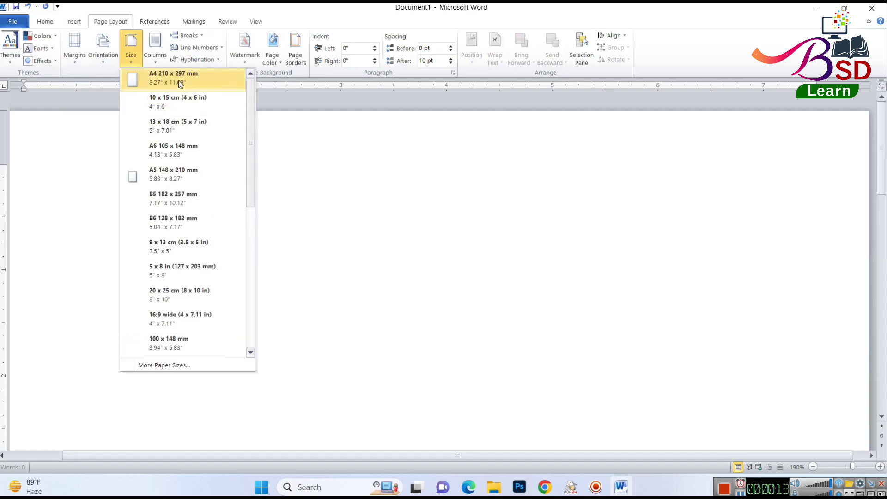
click(183, 109)
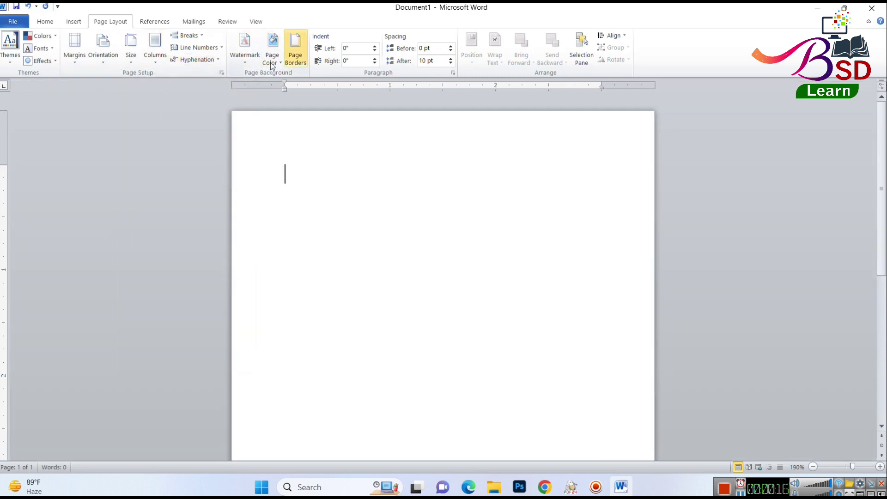
Draw a rectangle from the page's top-left corner and stretch it down to the page bottom
click(46, 22)
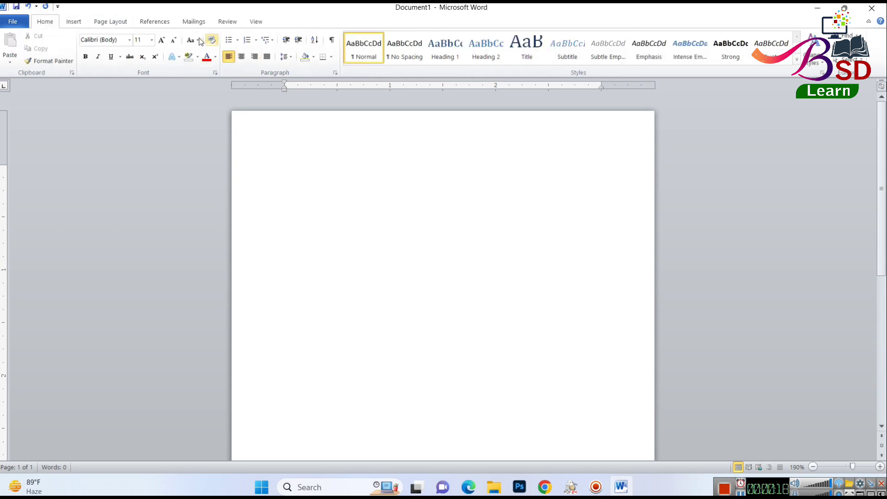
click(77, 22)
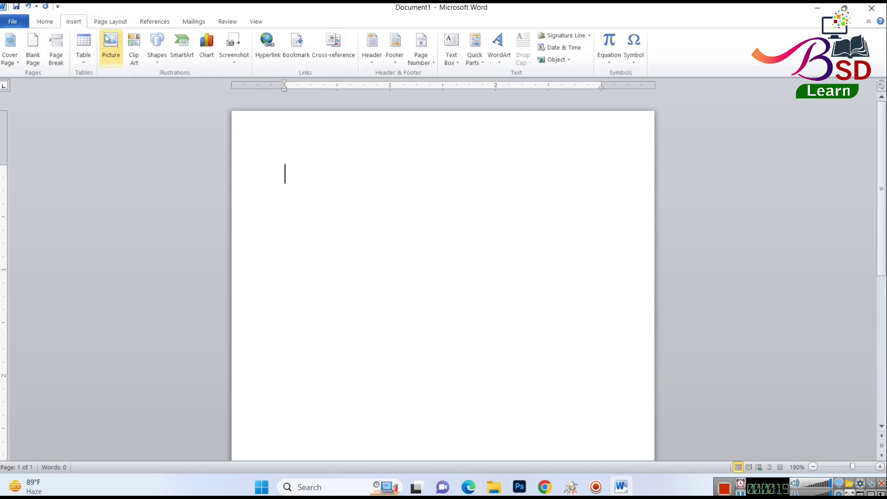
click(157, 49)
click(186, 85)
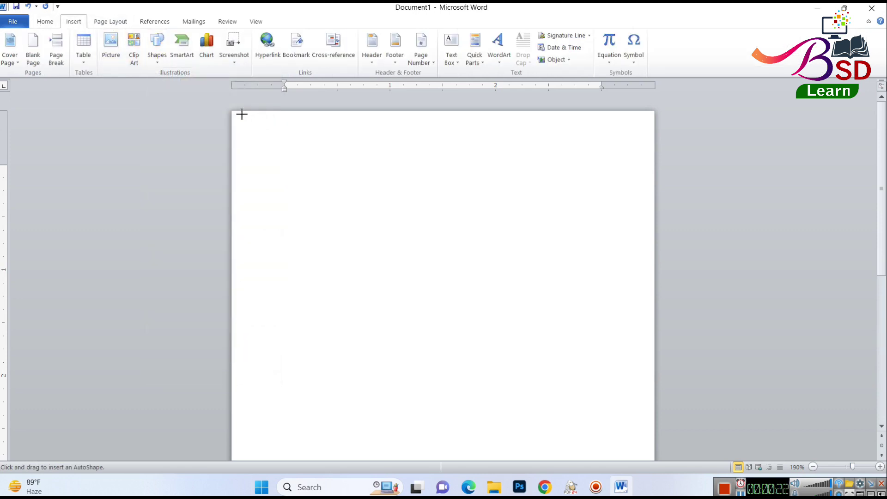
drag(236, 115, 672, 479)
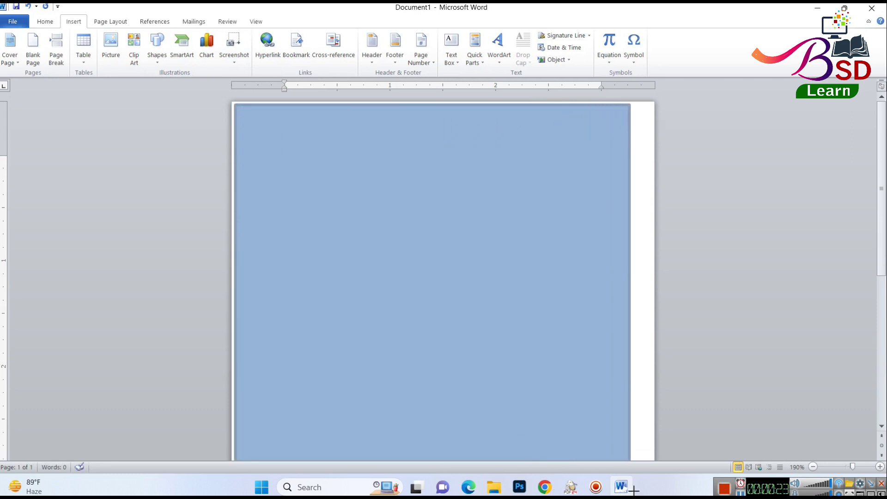
scroll(595, 247, down, 5)
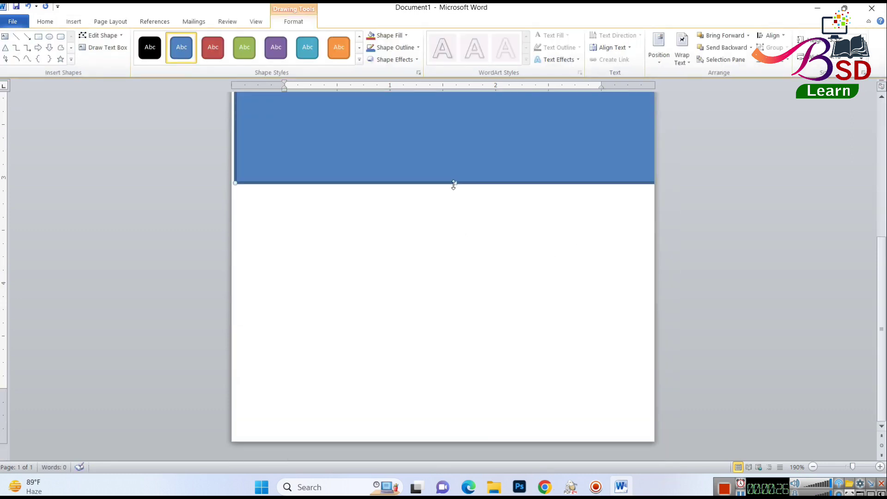
drag(453, 185, 485, 441)
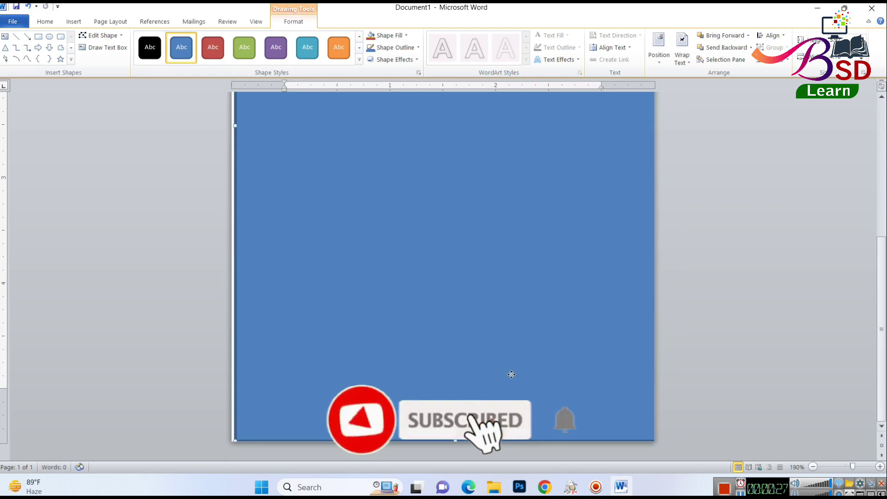
scroll(511, 351, up, 1)
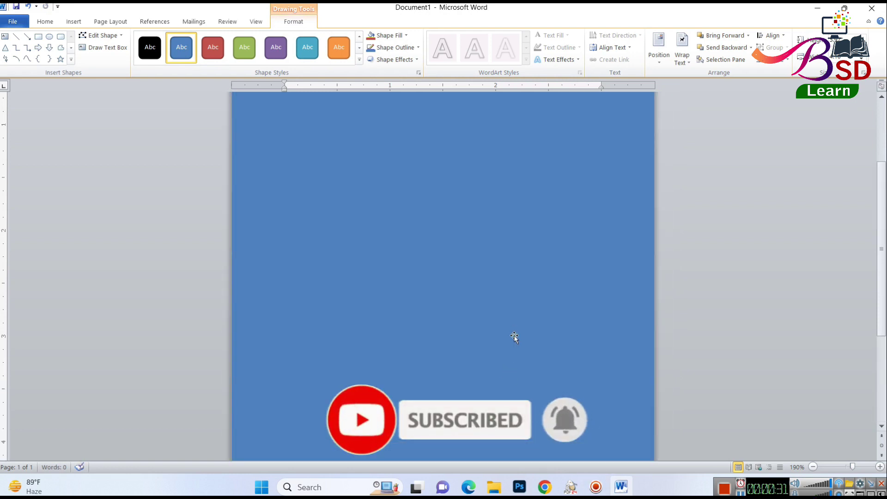
scroll(514, 334, up, 3)
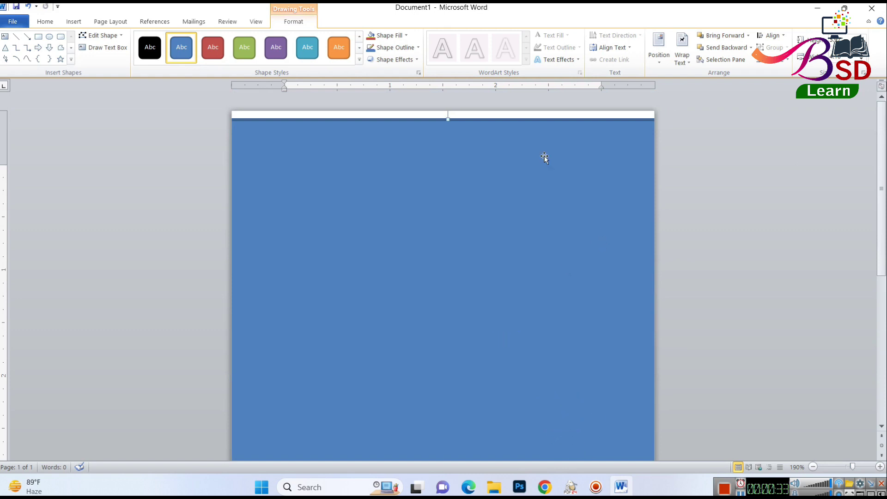
click(394, 37)
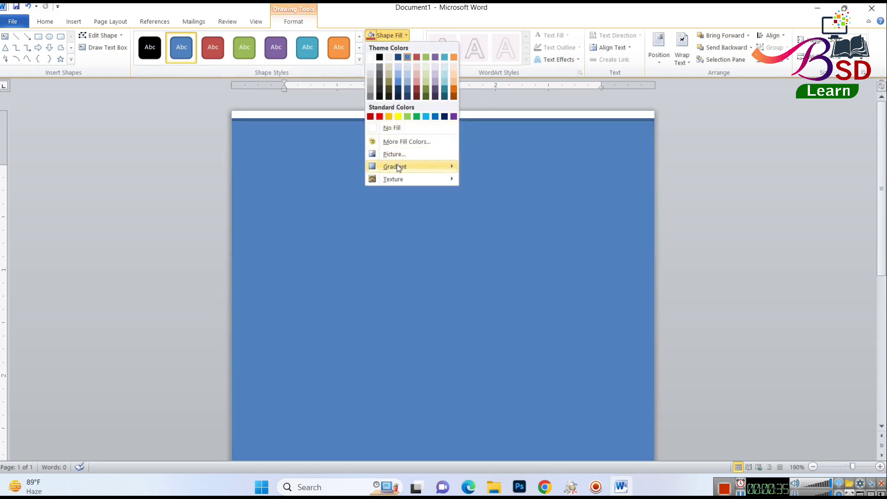
mouse_move(395, 166)
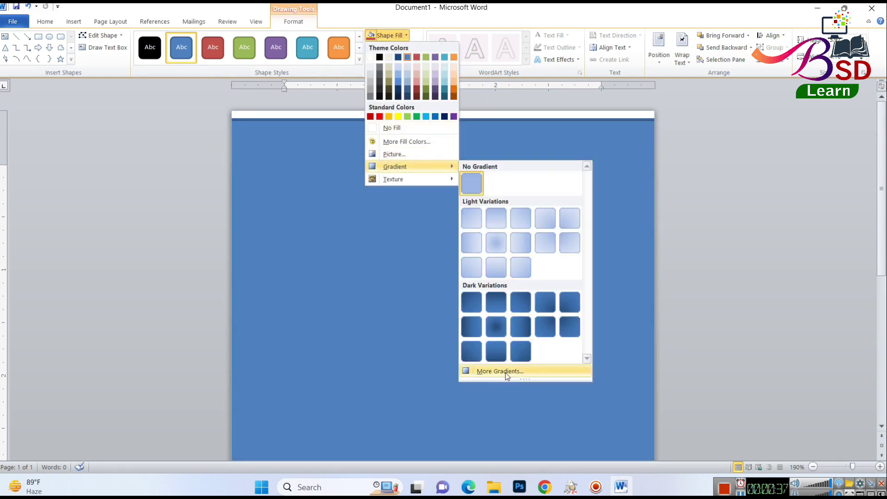
Give the rectangle a dark radial gradient fill and extend it from the page top to bottom
click(496, 326)
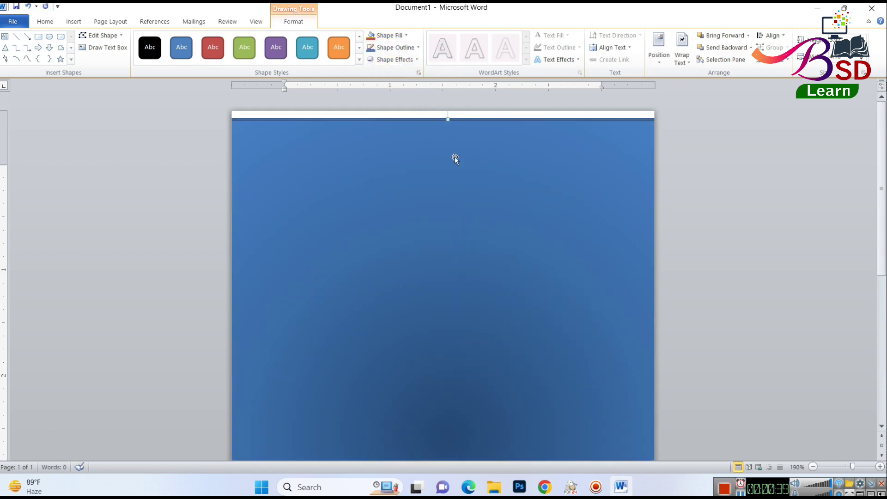
key(Up)
key(Up)
key(Up)
key(Up)
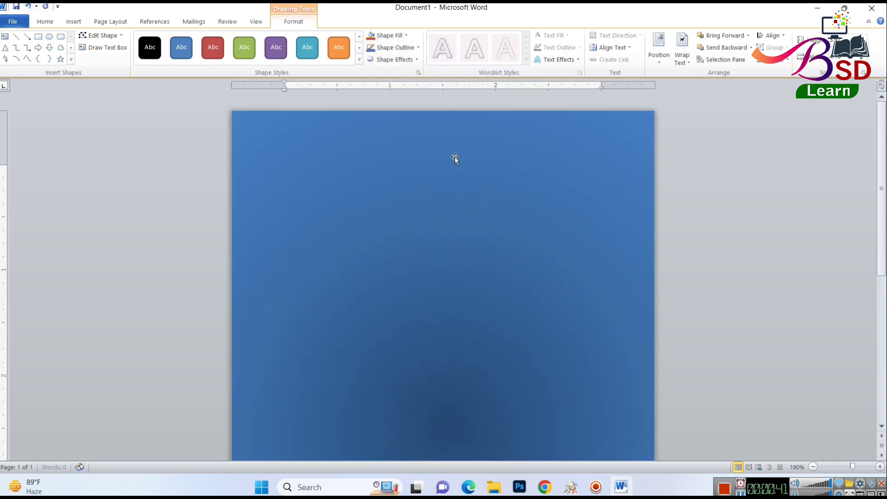
scroll(455, 157, down, 5)
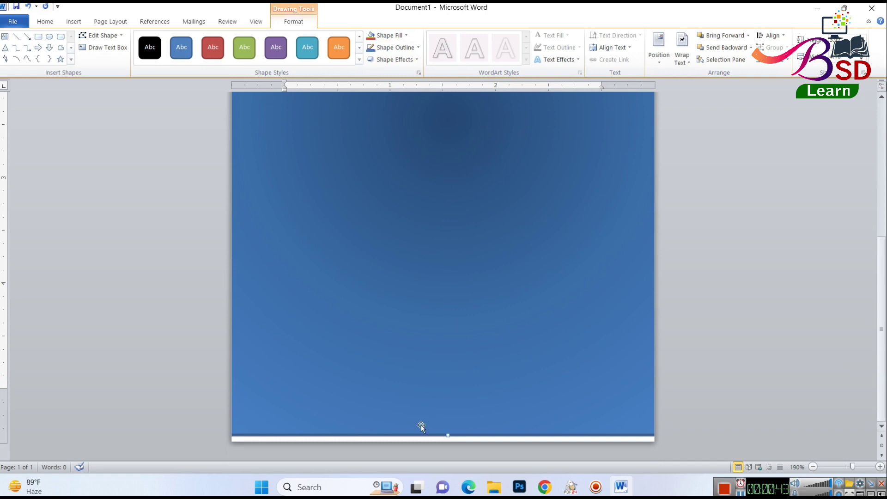
drag(449, 435, 449, 441)
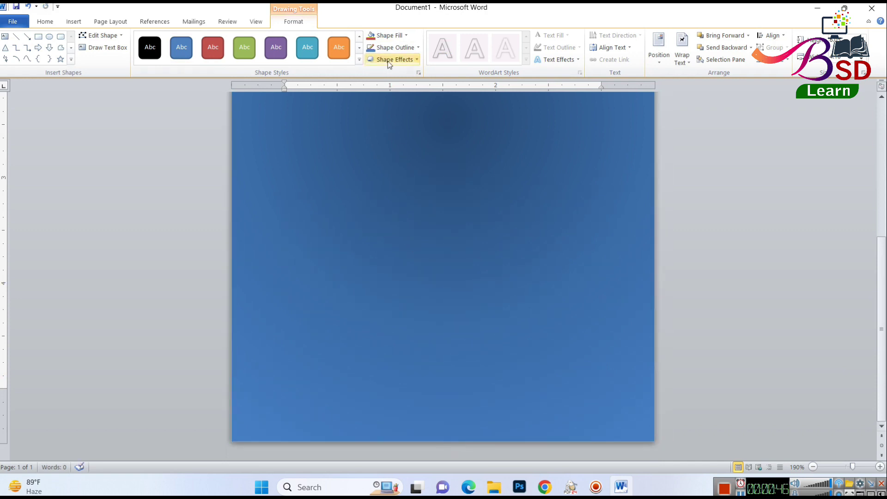
click(400, 46)
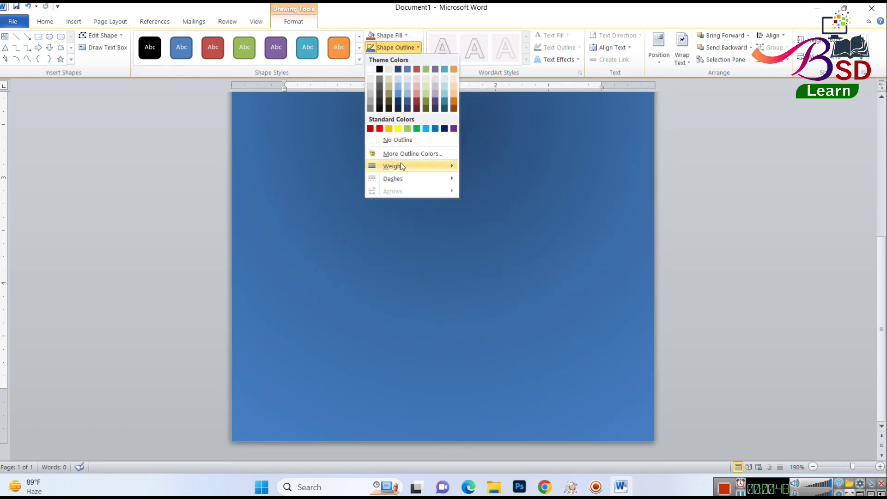
click(404, 35)
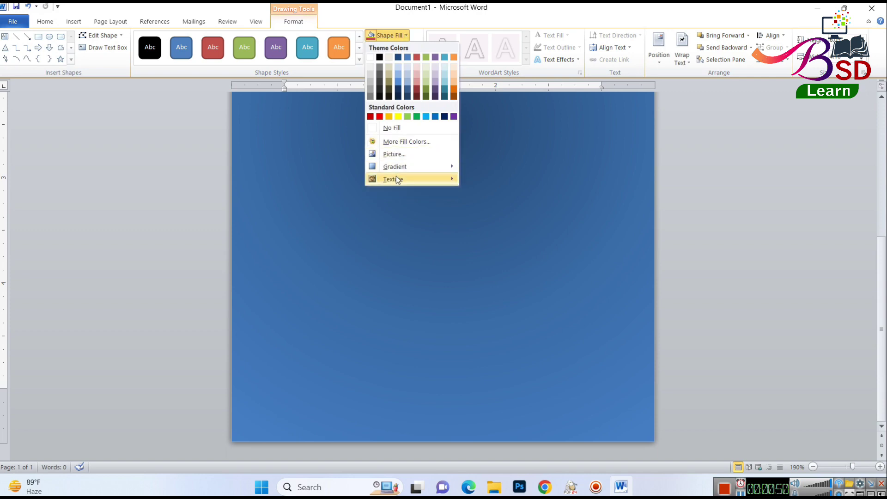
Colour the gradient stops green, making the last stop light green
click(493, 286)
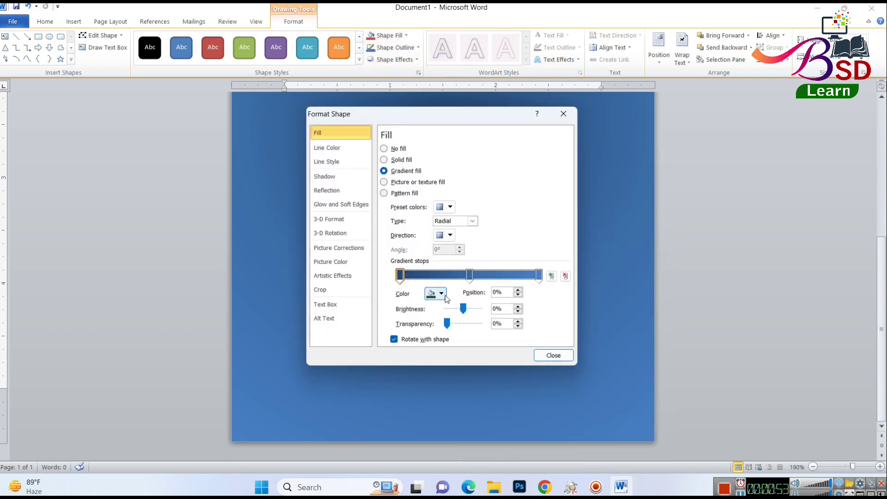
click(442, 295)
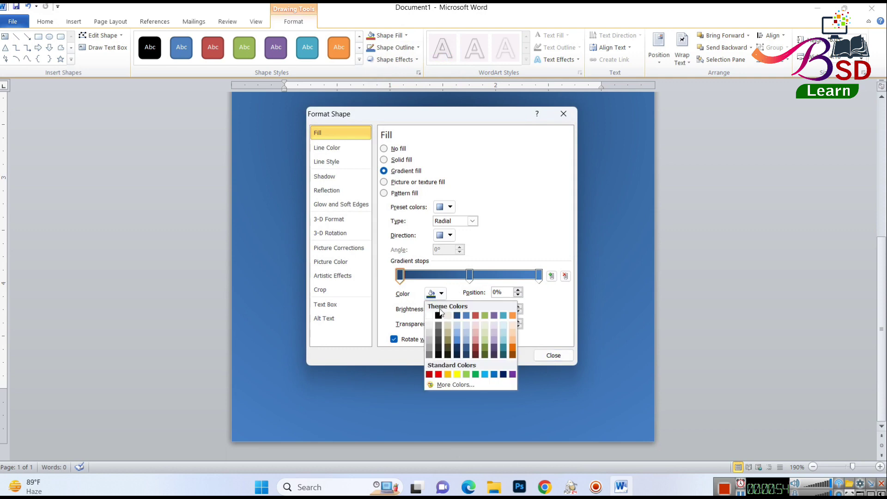
click(475, 374)
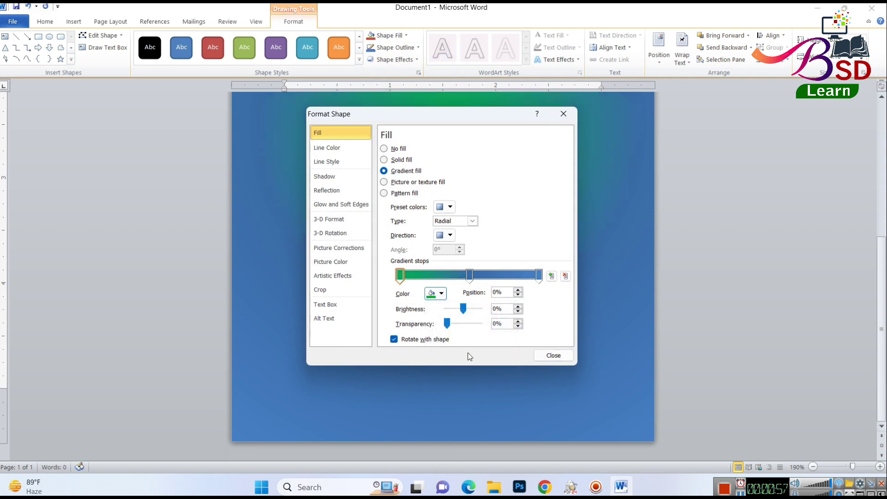
click(441, 294)
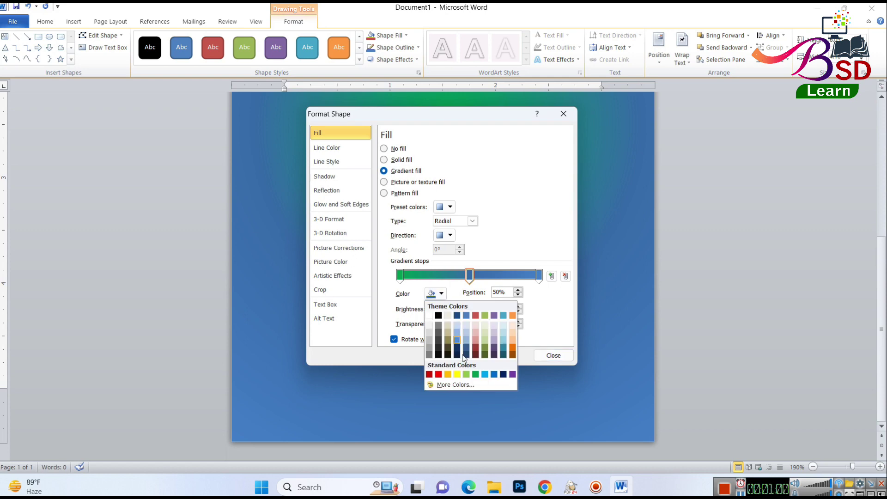
click(476, 374)
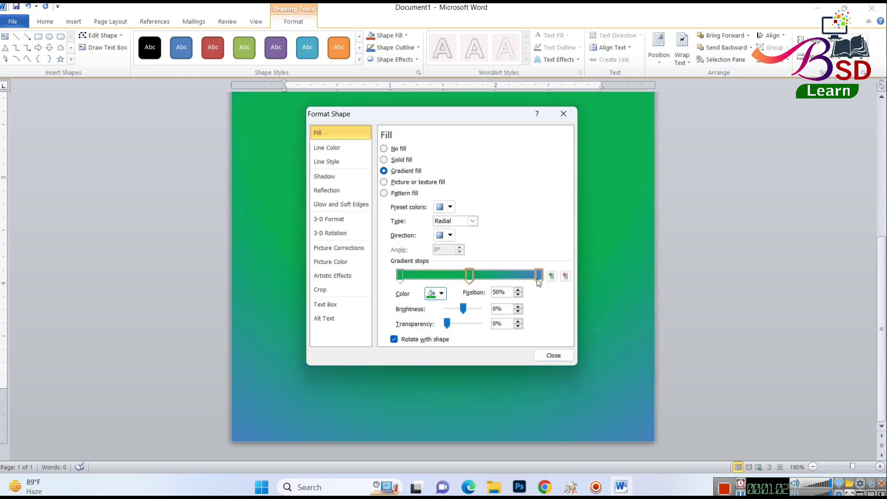
click(441, 294)
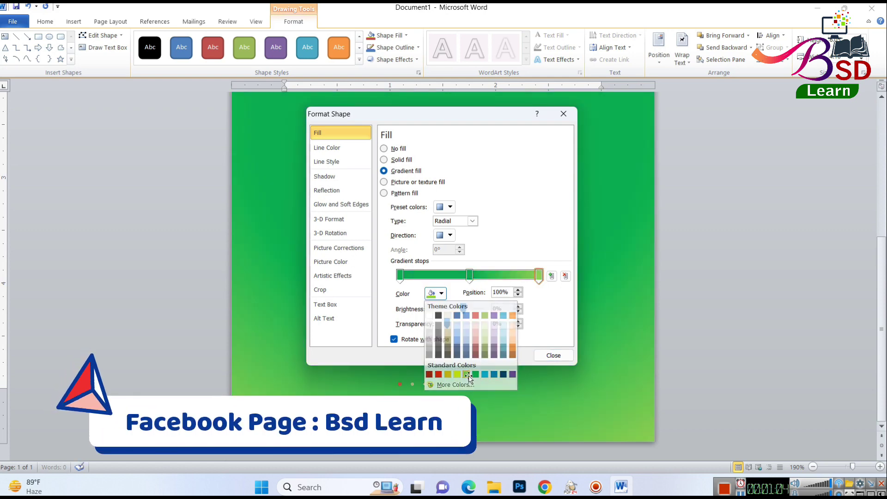
click(475, 375)
Change the gradient type to Path and remove the middle gradient stop
drag(455, 114, 803, 160)
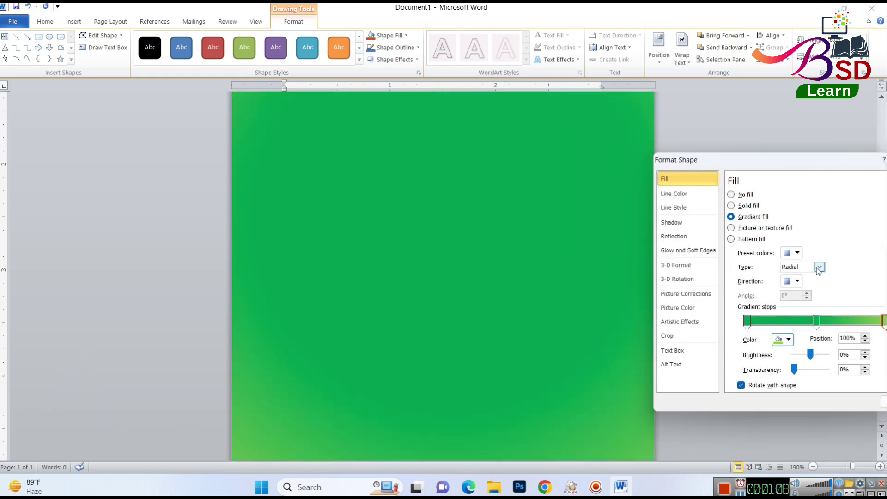
click(818, 268)
click(803, 305)
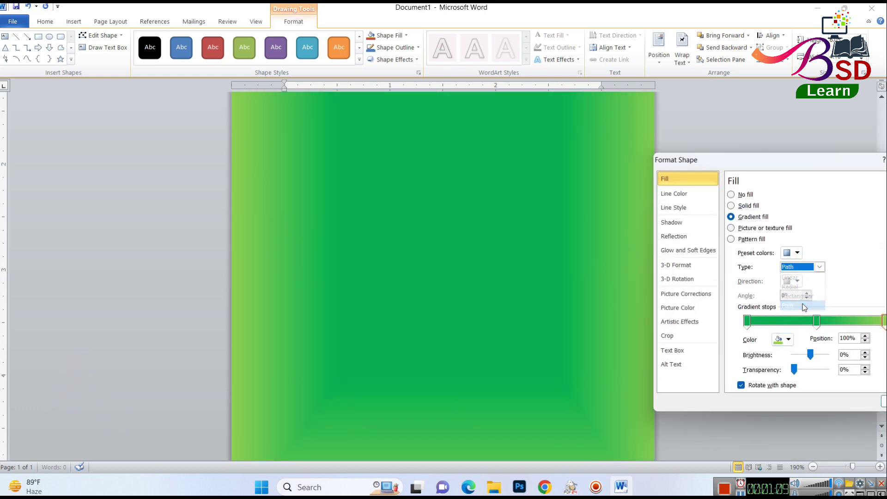
drag(816, 320, 808, 280)
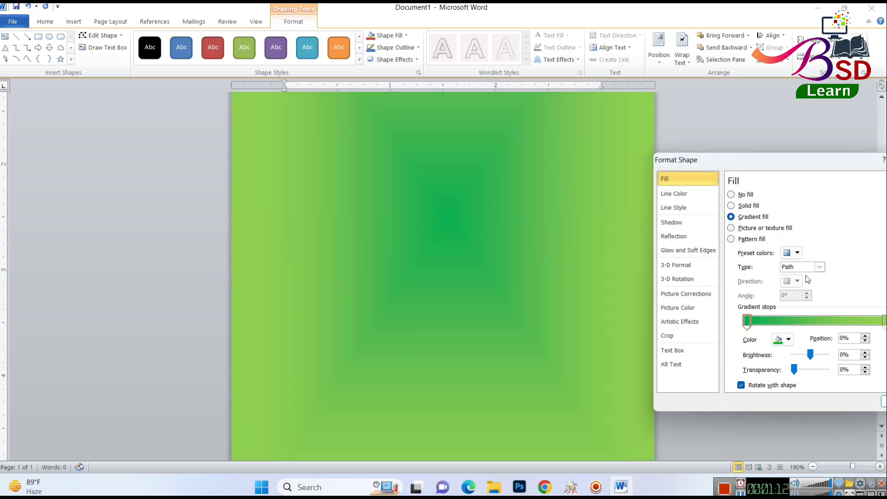
Move the first gradient stop inward to about 16%, close Format Shape, and deselect the background
drag(800, 167, 471, 161)
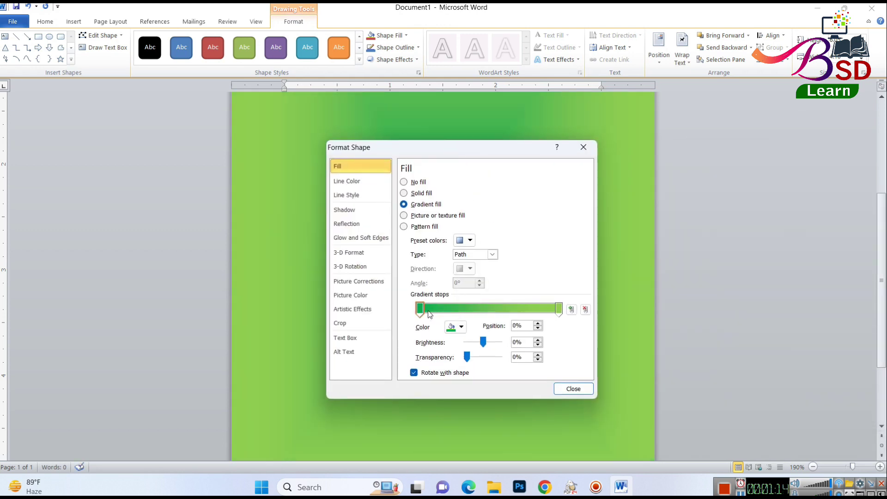
drag(421, 312, 442, 312)
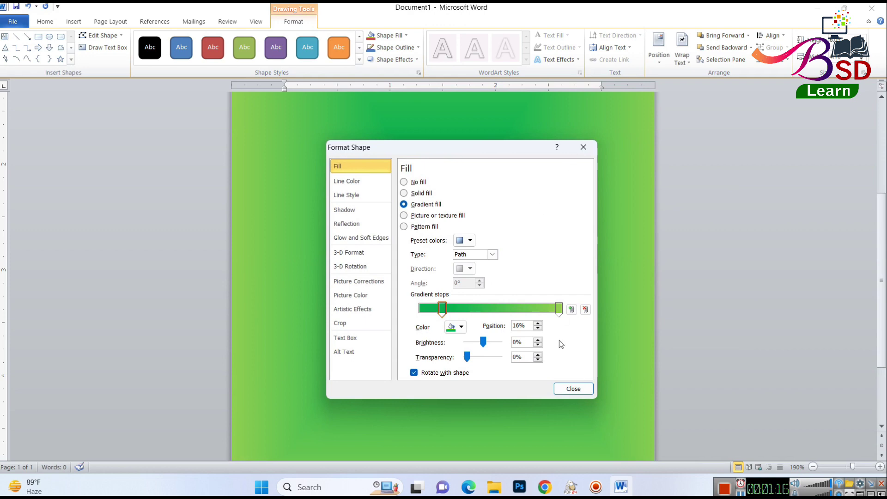
click(572, 388)
ctrl+scroll(567, 282, down, 2)
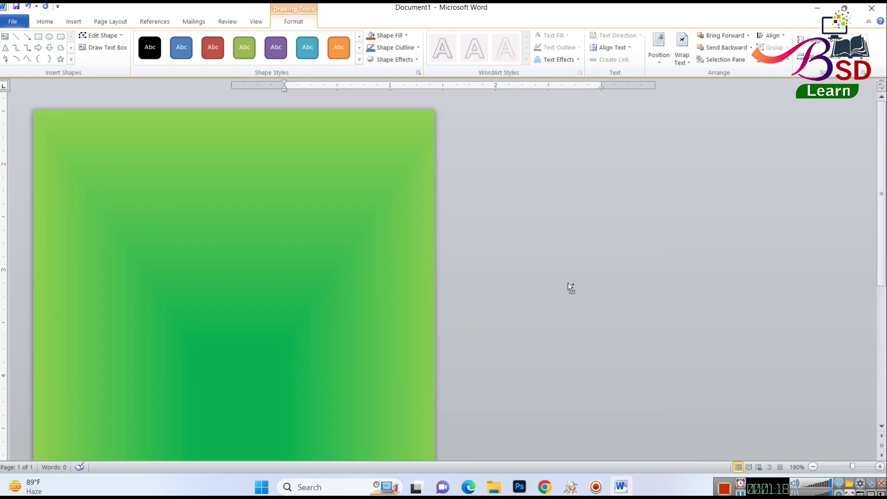
ctrl+scroll(403, 312, down, 2)
ctrl+scroll(183, 360, down, 3)
ctrl+scroll(183, 360, down, 2)
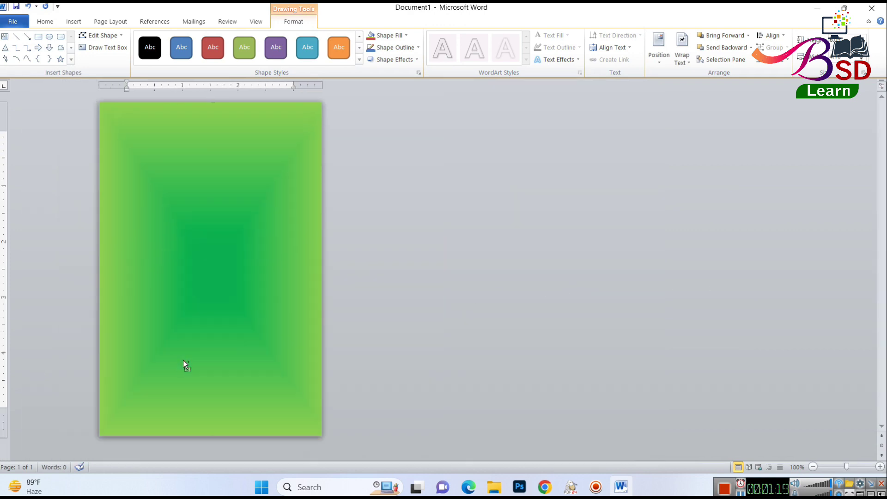
click(413, 300)
ctrl+scroll(489, 312, up, 4)
ctrl+scroll(390, 305, up, 3)
ctrl+scroll(380, 300, up, 4)
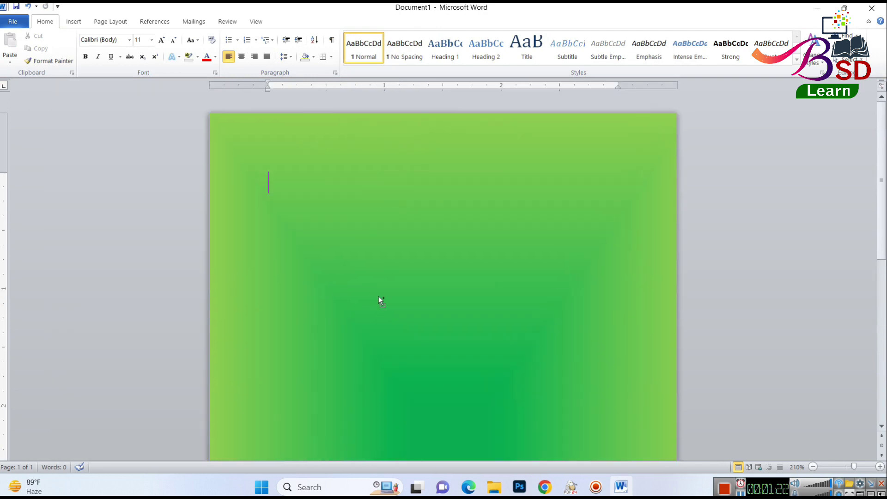
ctrl+scroll(393, 300, up, 1)
Insert a WordArt reading 'You're invited' in the Bell MT font
click(74, 21)
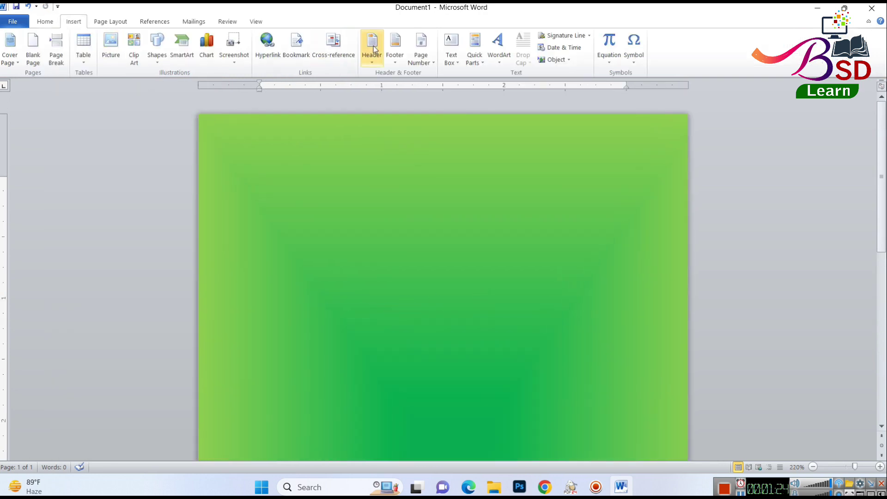
click(499, 46)
click(503, 86)
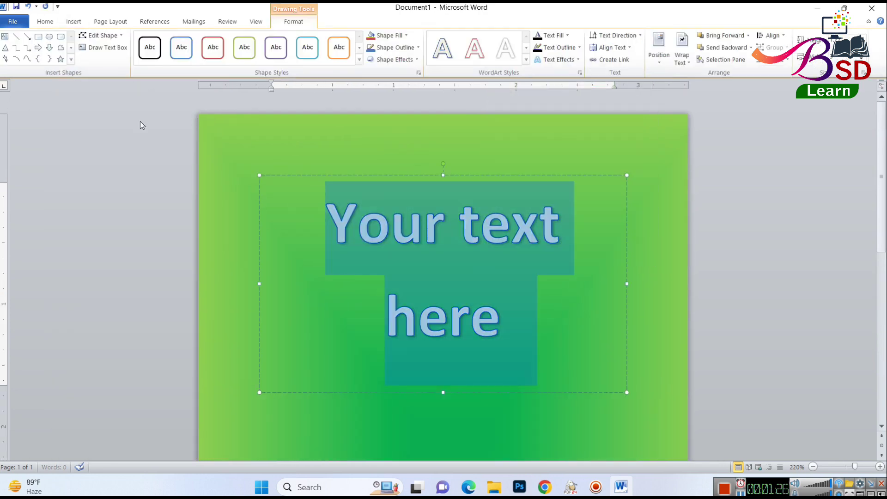
click(45, 21)
click(129, 39)
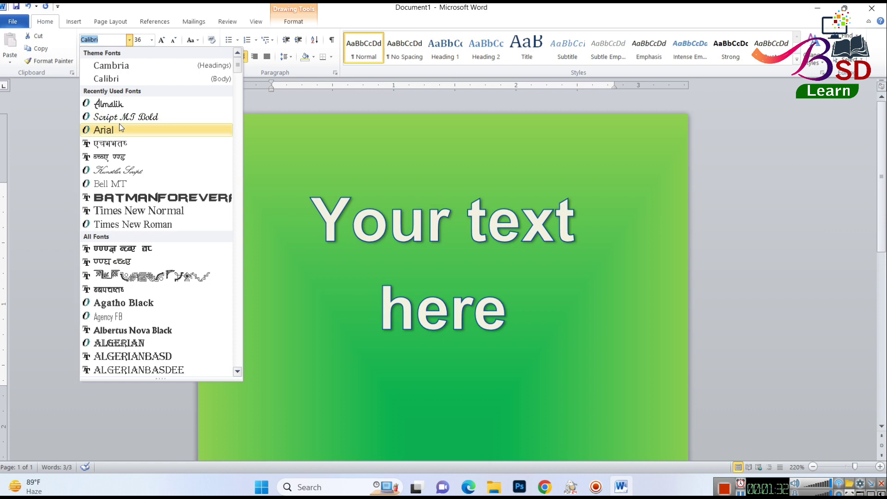
click(122, 184)
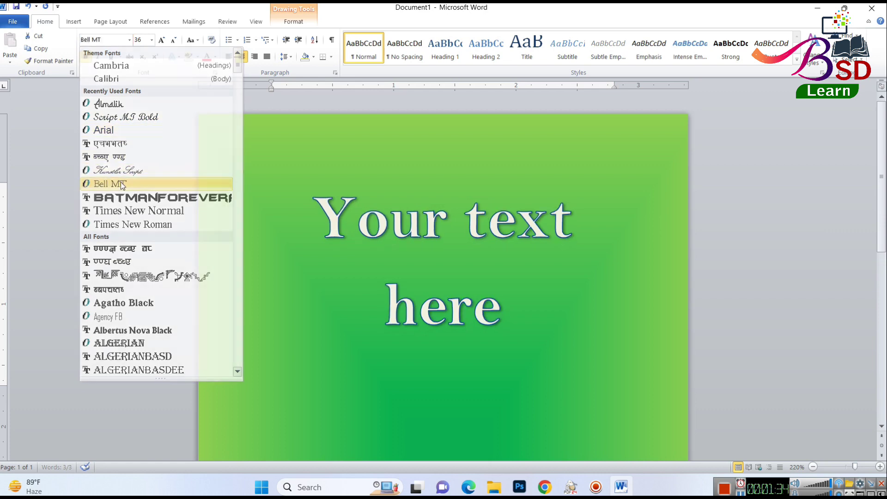
text(Yo)
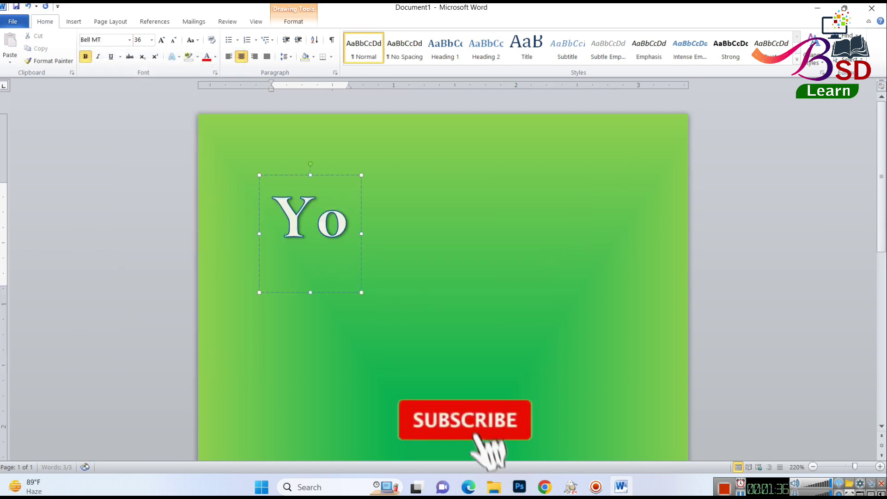
text(u're invited)
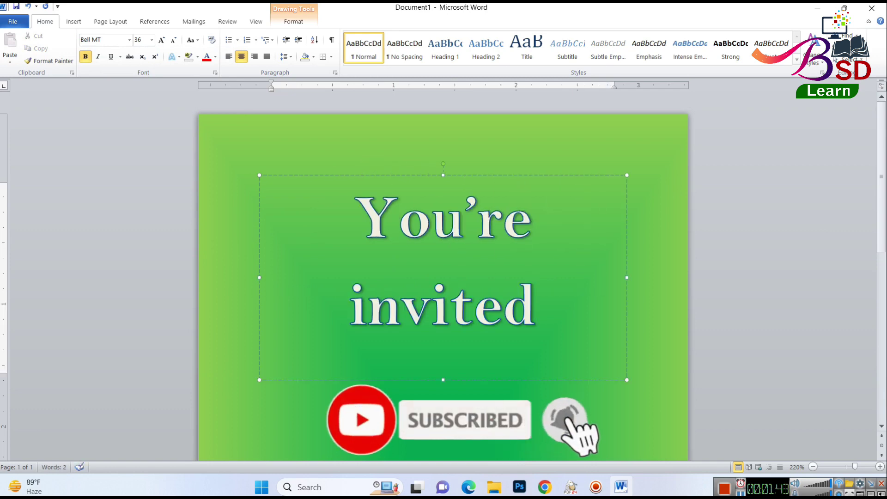
click(317, 174)
click(355, 204)
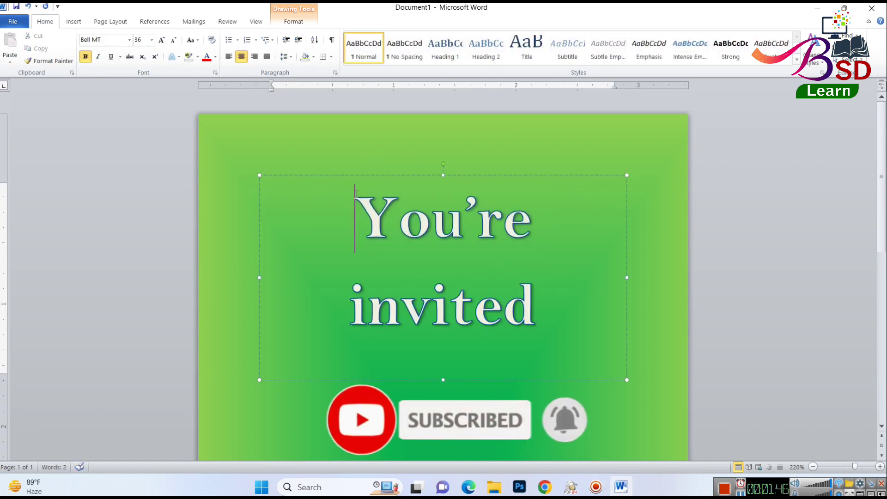
Set the 'You're invited' heading to font size 28
click(145, 42)
text(25)
key(Return)
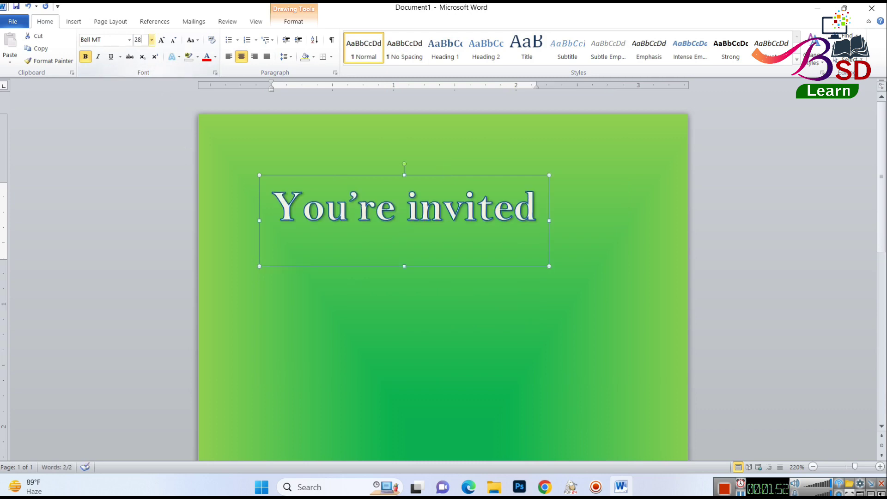
key(Return)
Remove the heading's text outline, fill it white, and move it to the top of the page
click(295, 23)
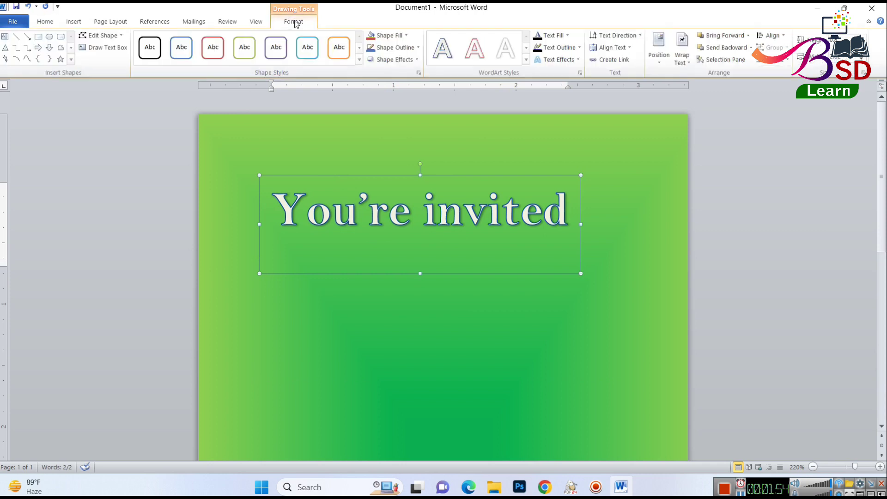
click(557, 46)
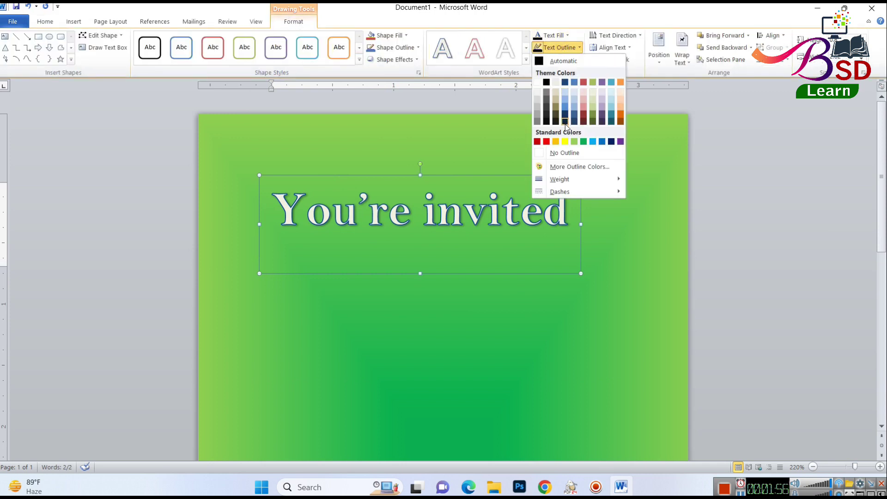
click(566, 151)
click(556, 35)
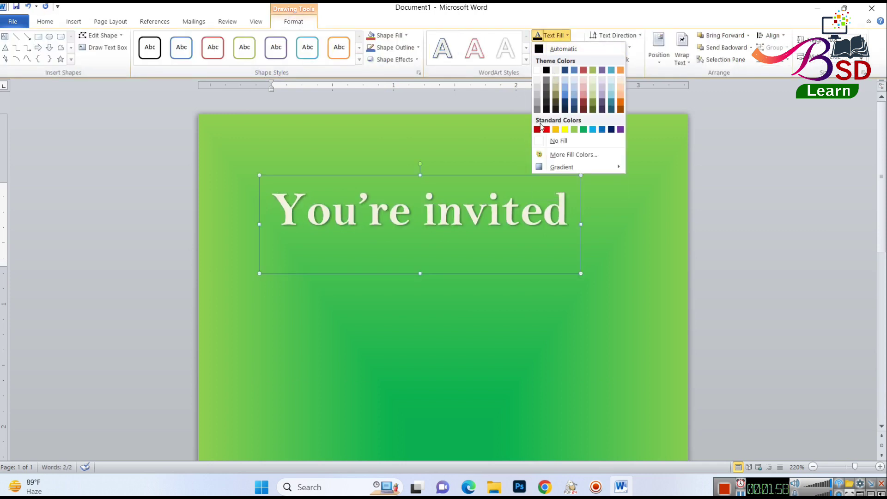
click(537, 70)
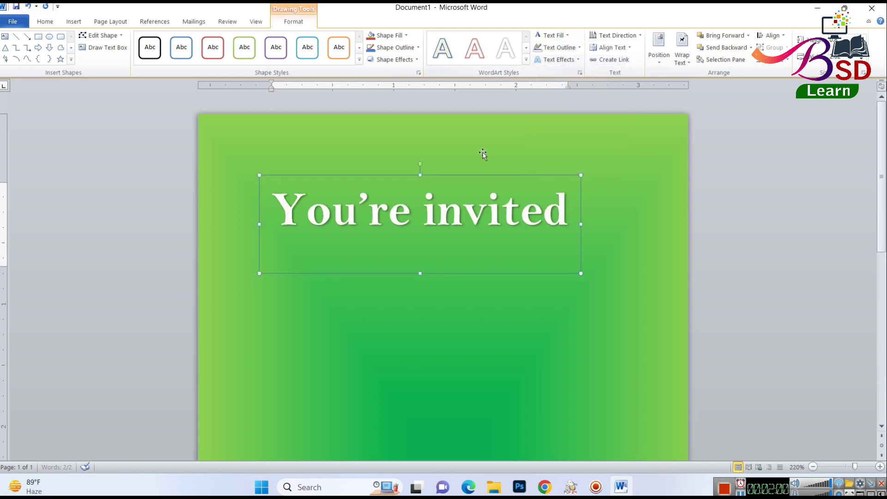
drag(478, 176, 485, 116)
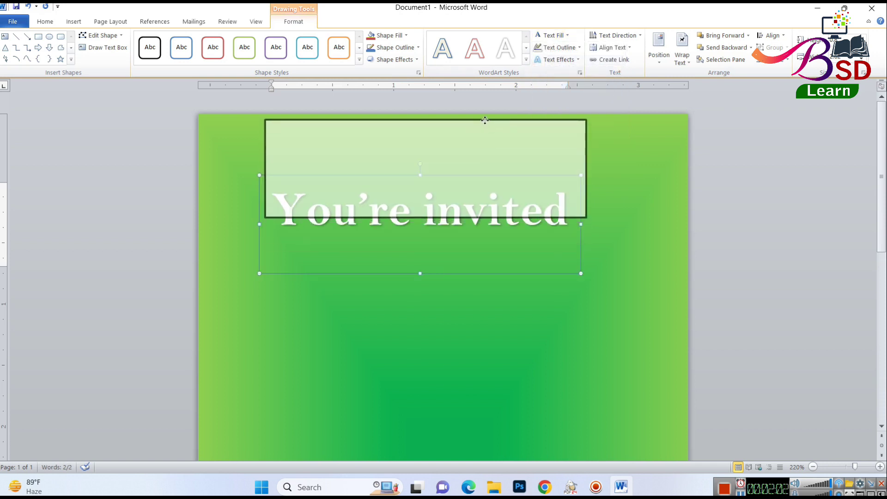
drag(426, 214, 426, 180)
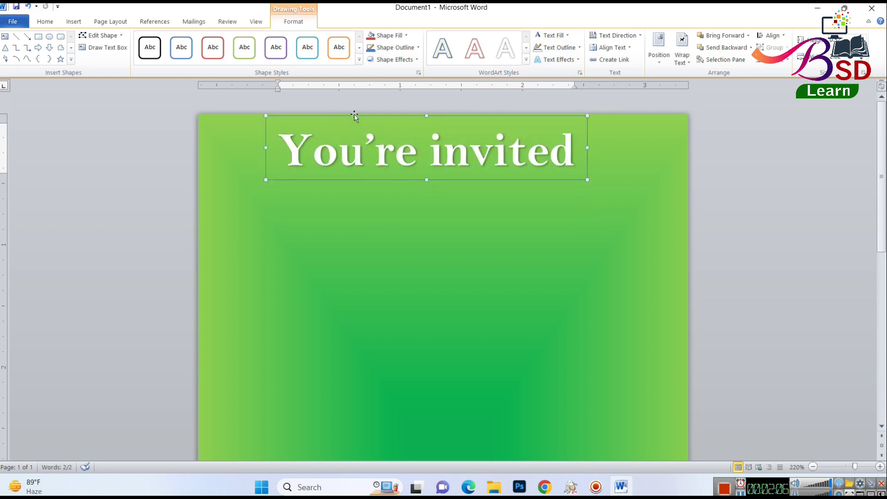
Duplicate the heading below it and change the duplicate's text to 'to a'
key(ctrl+c)
key(ctrl+v)
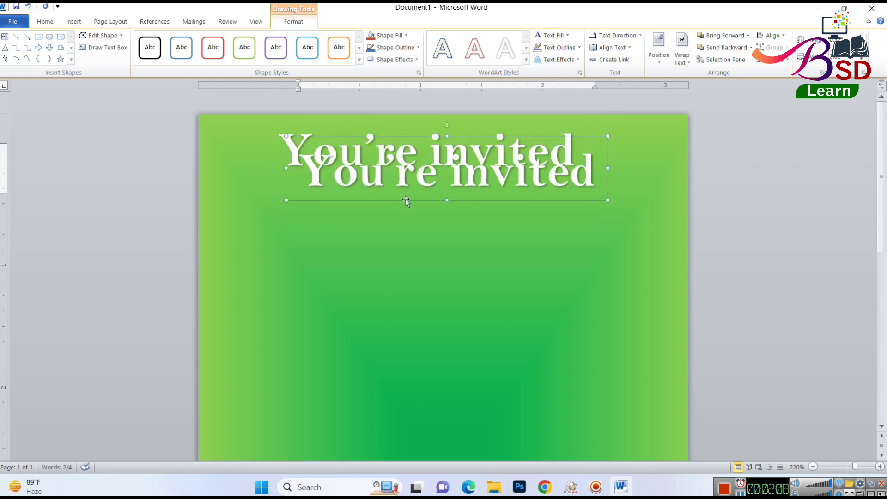
mouse_move(404, 200)
mouse_down()
mouse_move(404, 214)
mouse_move(370, 212)
mouse_up()
drag(305, 193, 592, 197)
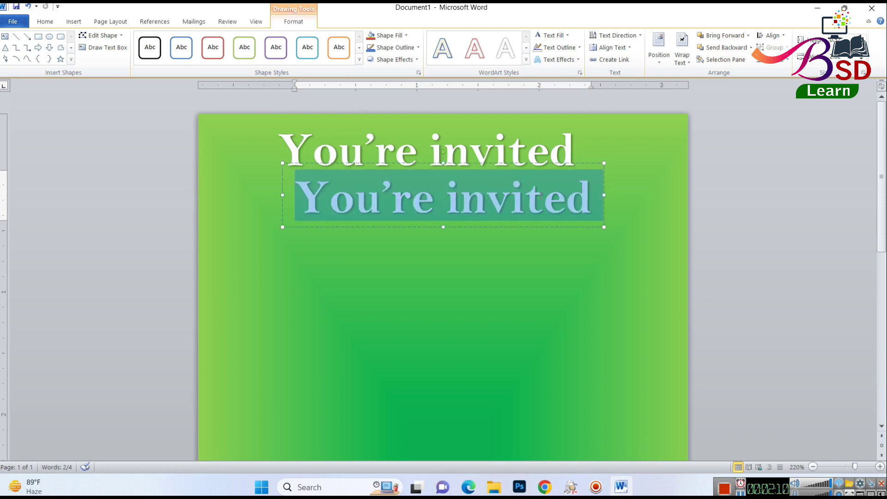
text(to a)
drag(295, 196, 326, 196)
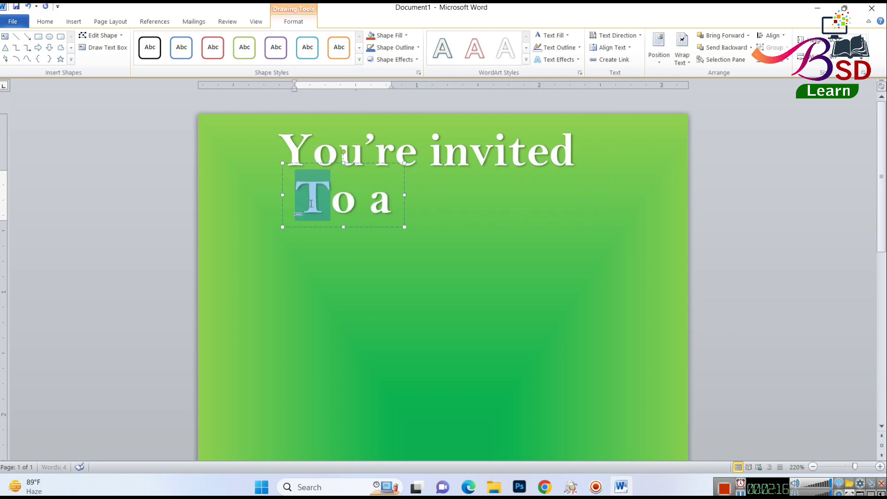
text(t)
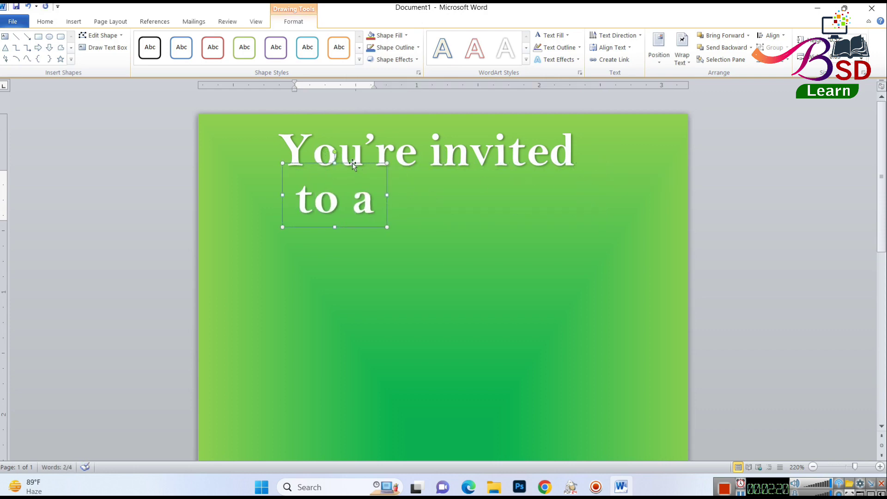
Shrink 'to a' to size 22 and centre it just beneath the heading
drag(319, 165, 405, 170)
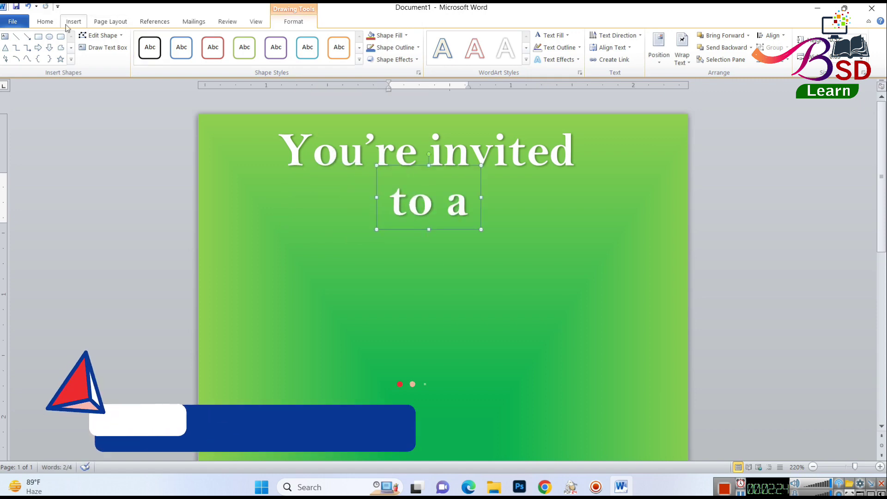
click(45, 21)
click(174, 40)
click(174, 39)
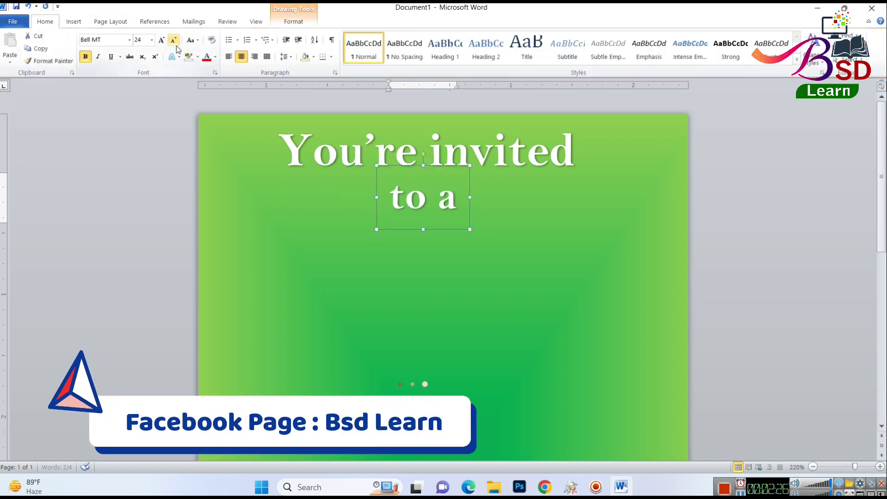
drag(423, 229, 426, 220)
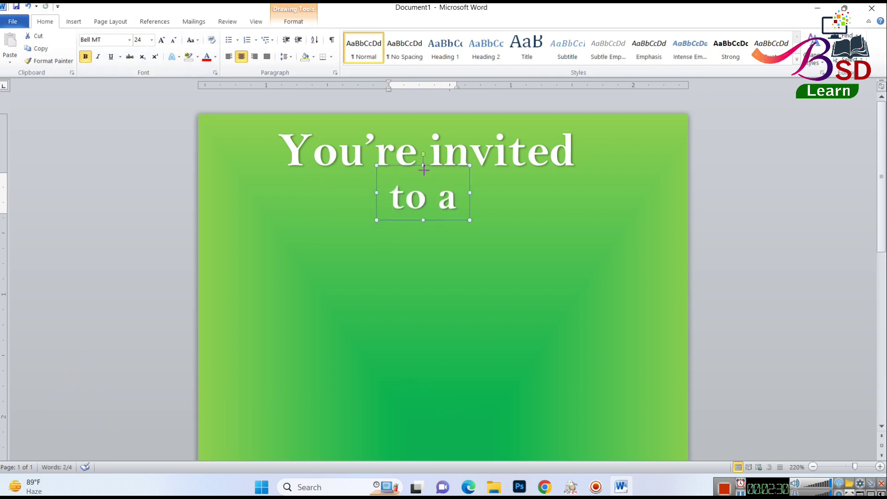
drag(423, 170, 424, 172)
click(174, 40)
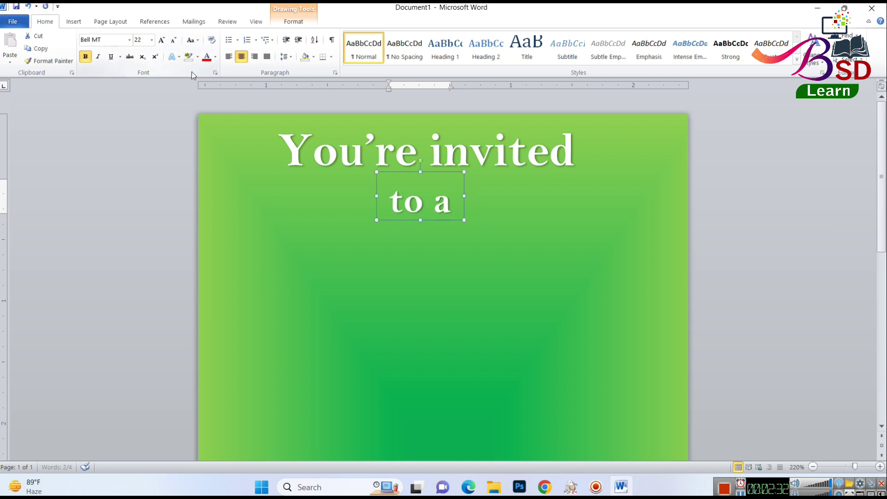
drag(428, 173, 439, 162)
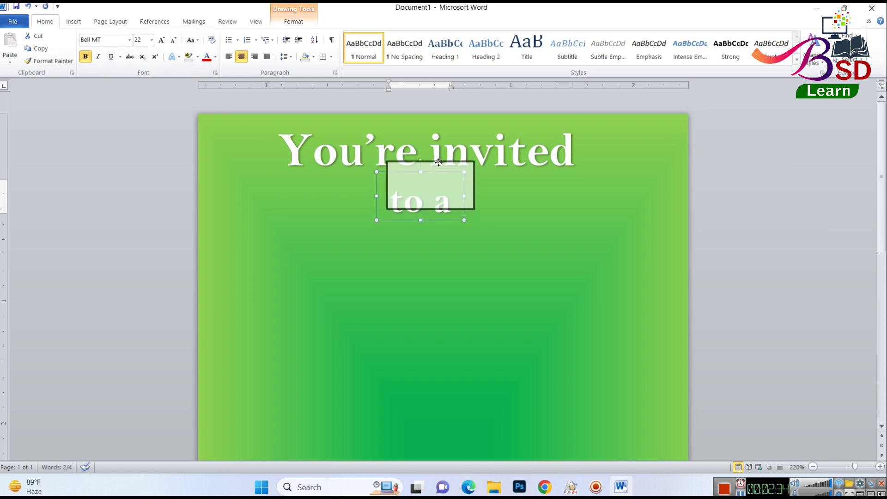
key(Up)
key(Up)
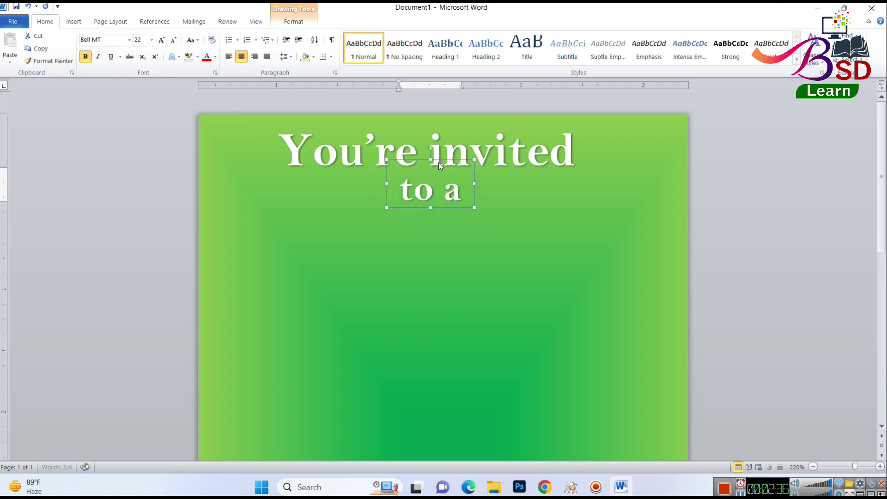
key(Up)
key(Up)
key(Up)
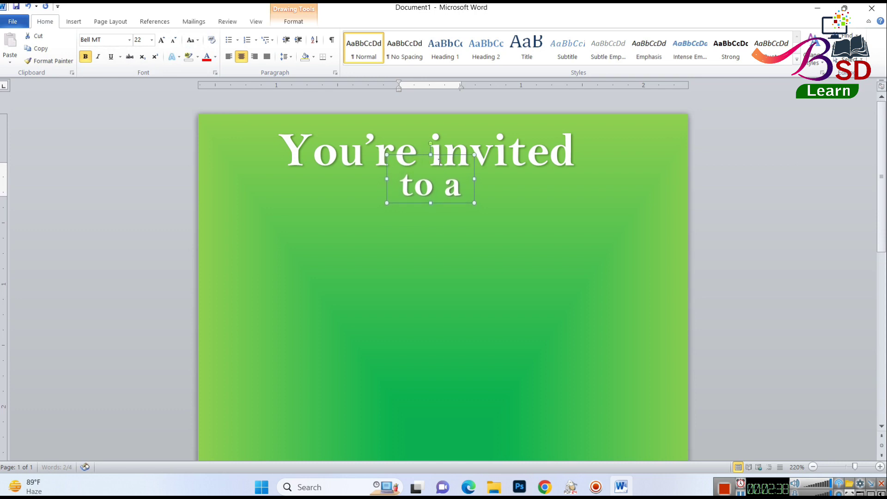
Draw a wide rectangle below the 'to a' line
click(840, 277)
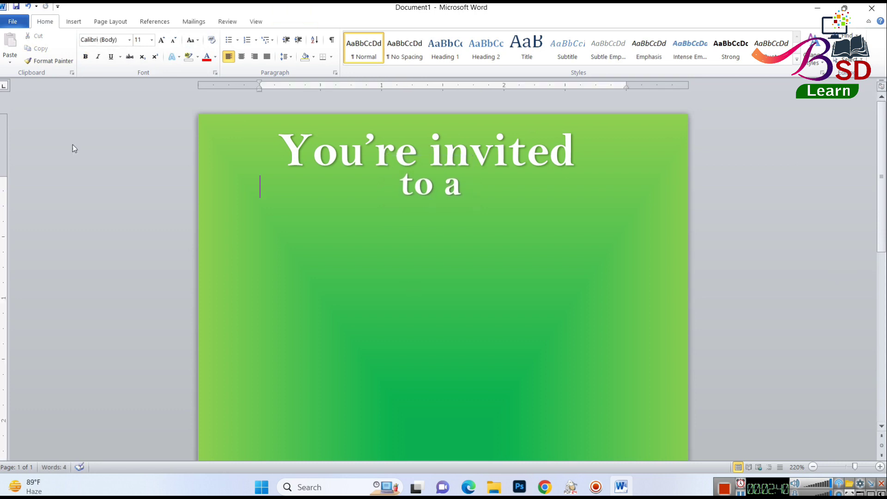
click(74, 22)
click(157, 39)
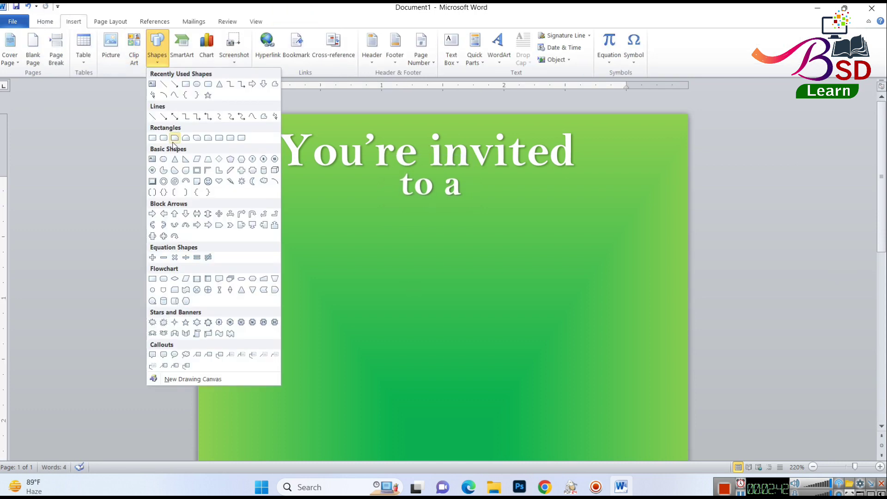
click(152, 138)
drag(234, 251, 599, 316)
Add a point on the rectangle's left edge and pull it inward to notch that end
click(103, 35)
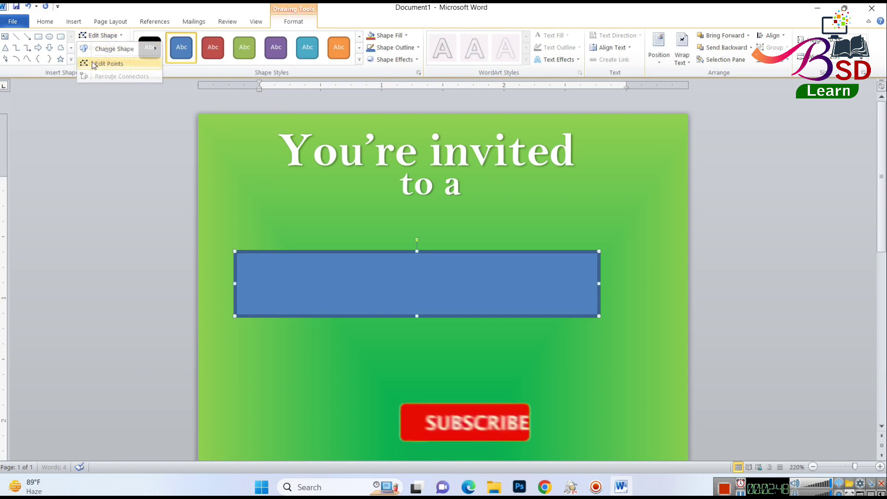
click(113, 65)
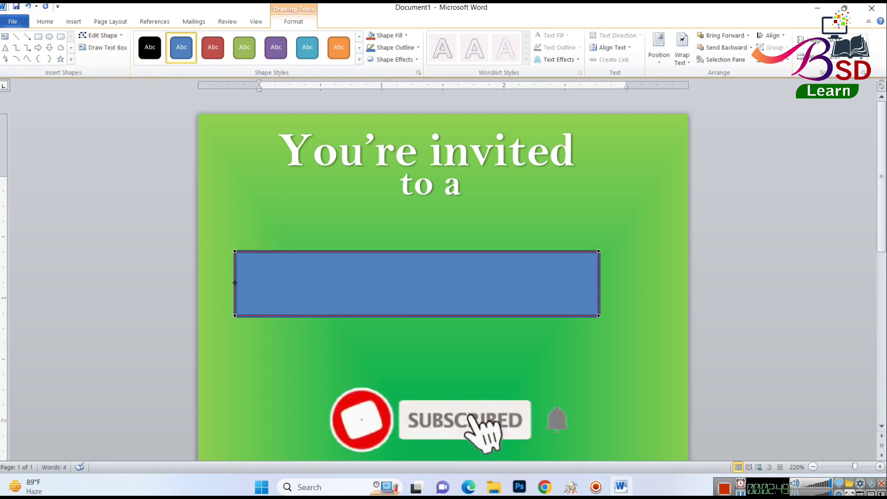
right_click(235, 282)
key(Down)
key(Return)
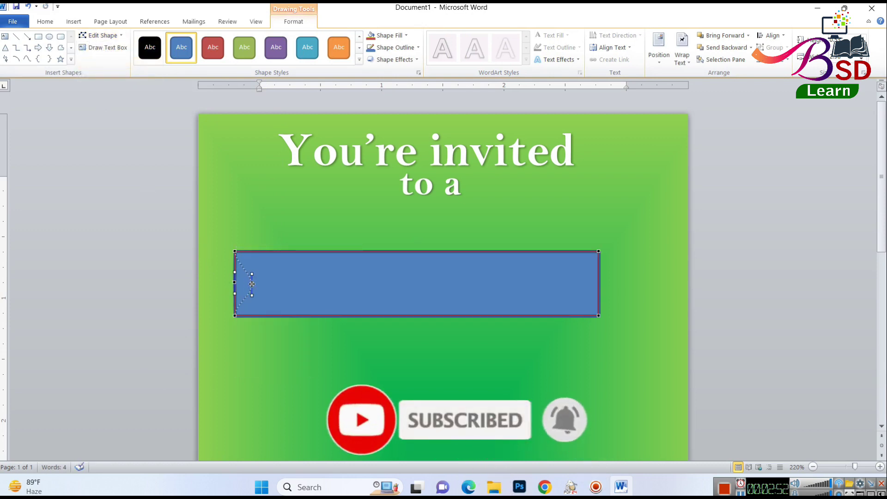
drag(252, 284, 266, 283)
Fill the notched banner red and copy it
click(399, 47)
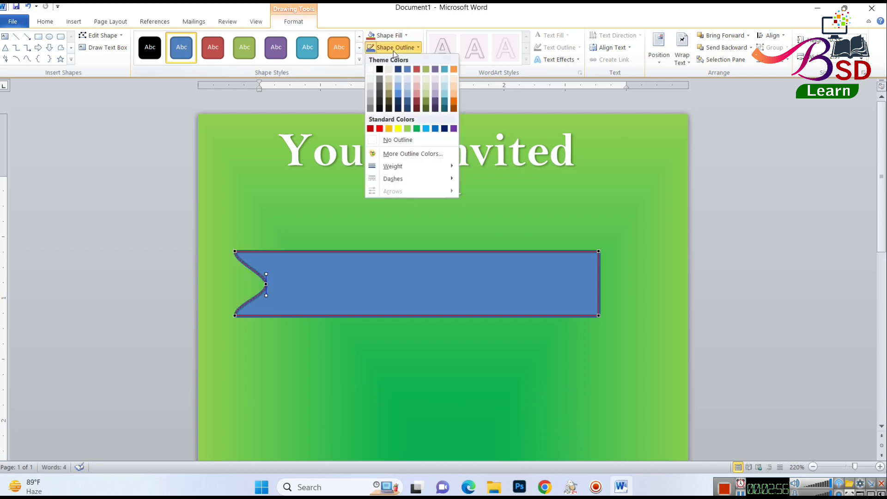
key(Escape)
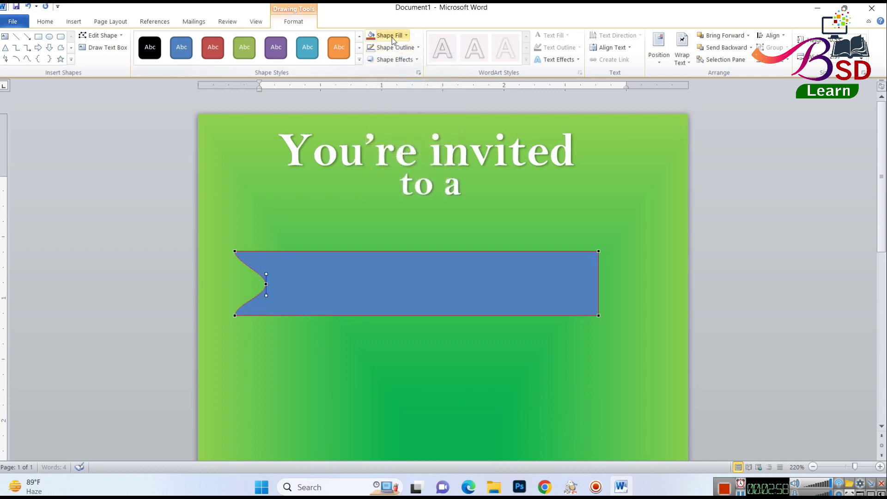
click(392, 37)
click(380, 113)
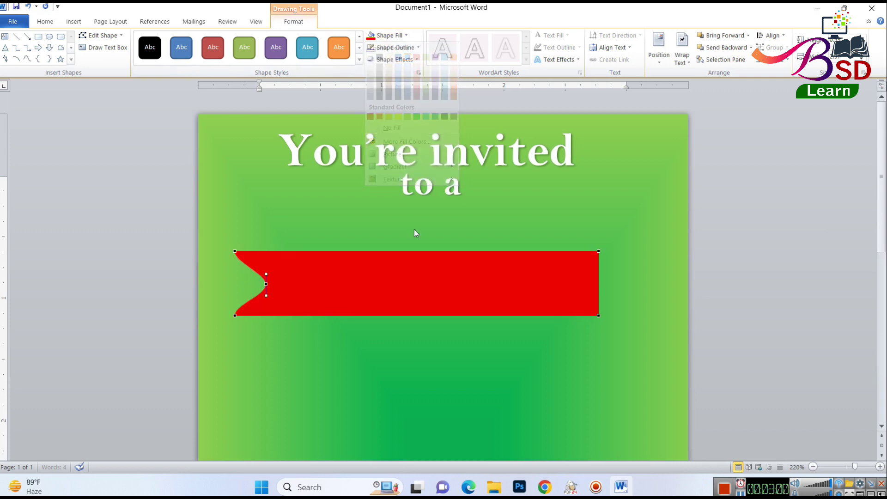
click(432, 281)
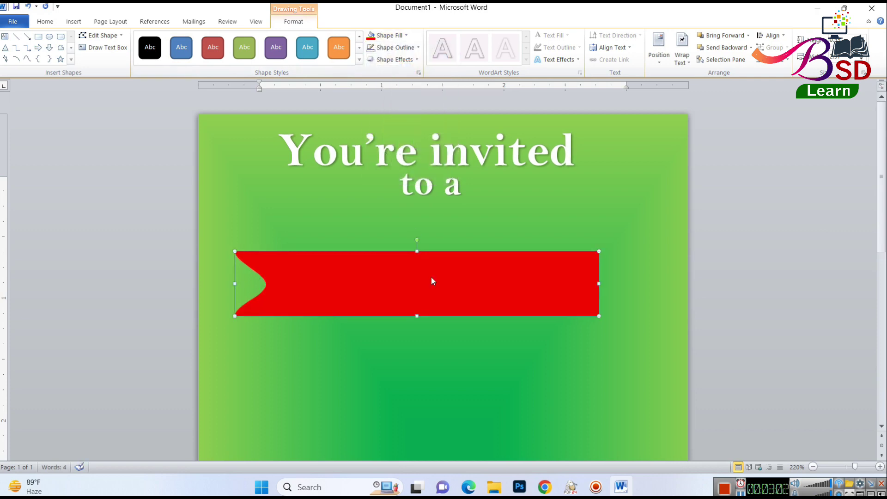
right_click(432, 281)
click(460, 95)
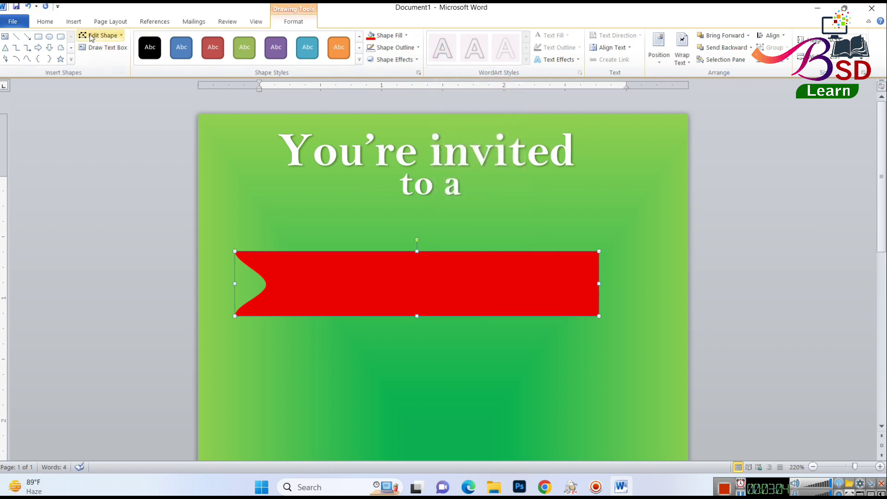
click(18, 24)
click(19, 25)
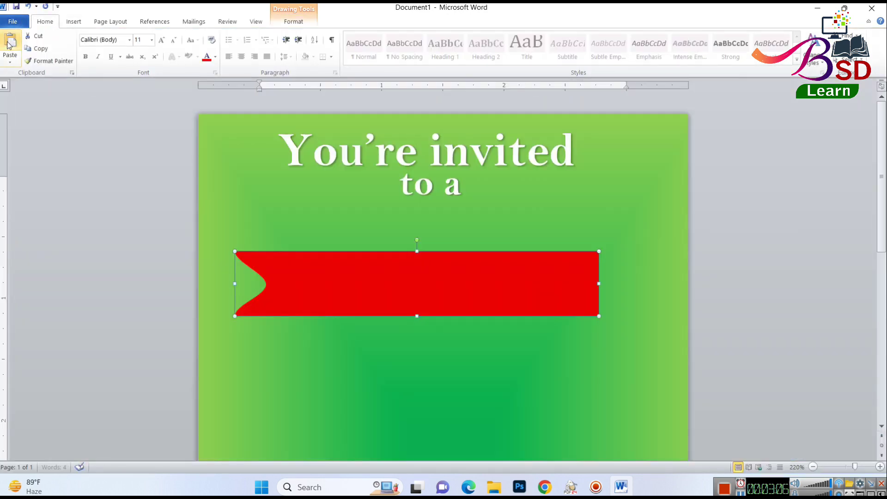
Paste a copy of the red banner and move it lower down the page
click(10, 45)
mouse_move(356, 319)
mouse_down()
mouse_move(358, 395)
mouse_move(353, 361)
mouse_up()
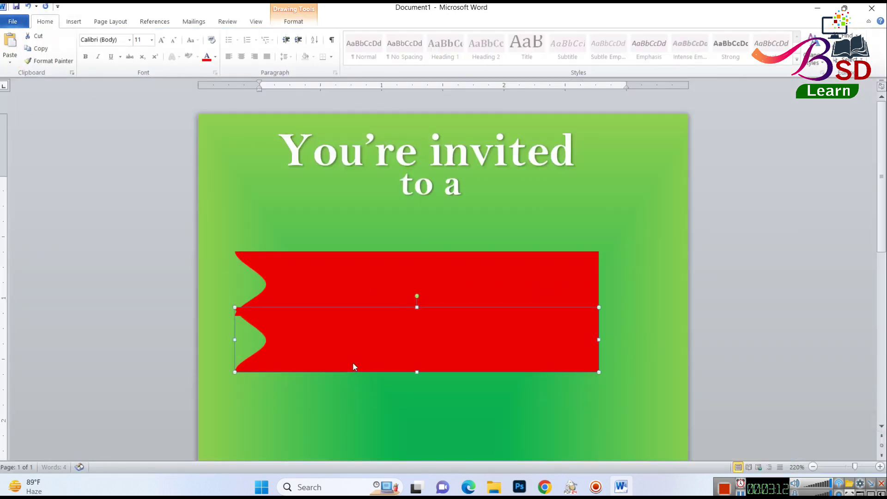
scroll(353, 362, down, 3)
mouse_move(409, 177)
mouse_down()
mouse_move(410, 242)
mouse_move(427, 324)
mouse_move(437, 320)
mouse_up()
scroll(467, 273, up, 1)
Flip the lower banner horizontally so its notch faces right
click(294, 21)
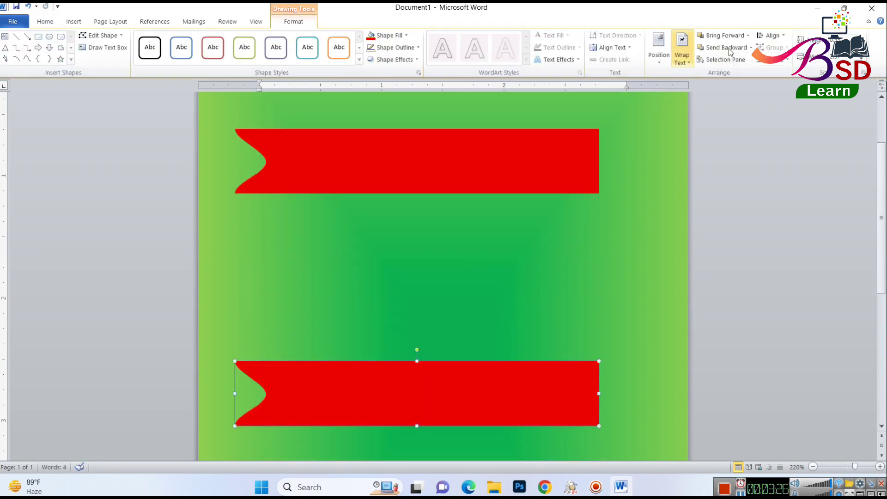
click(769, 60)
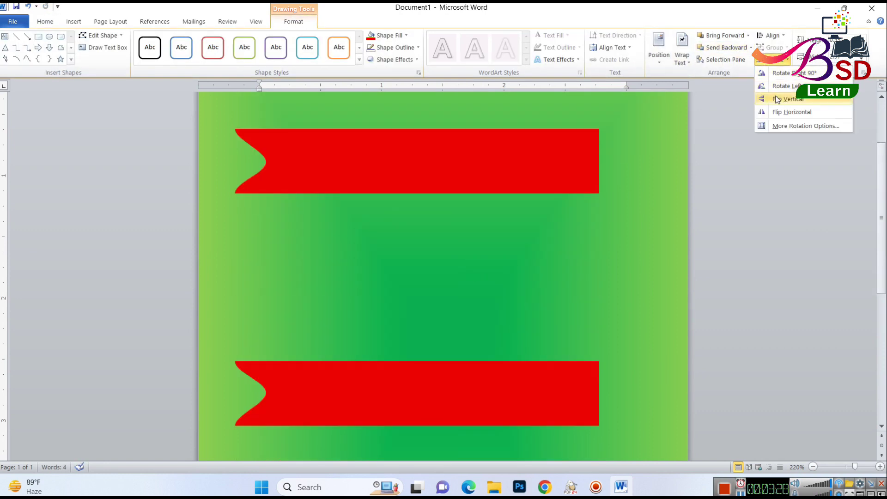
click(792, 112)
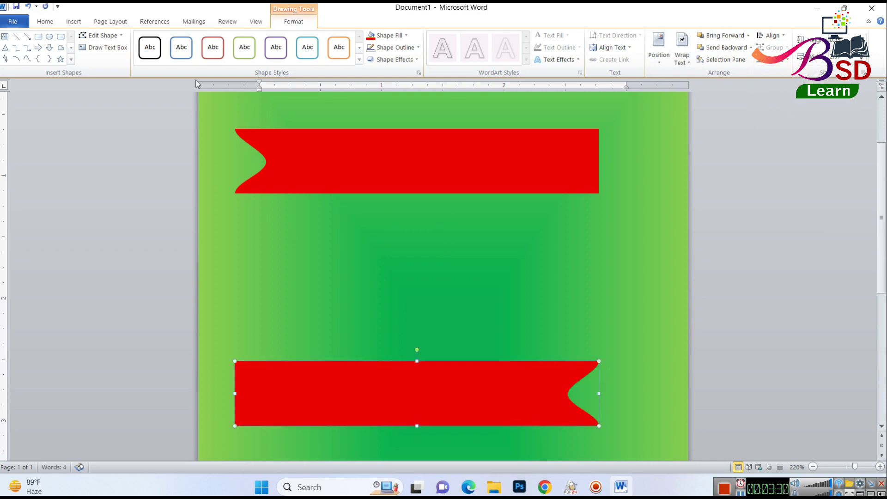
scroll(707, 295, up, 2)
click(298, 208)
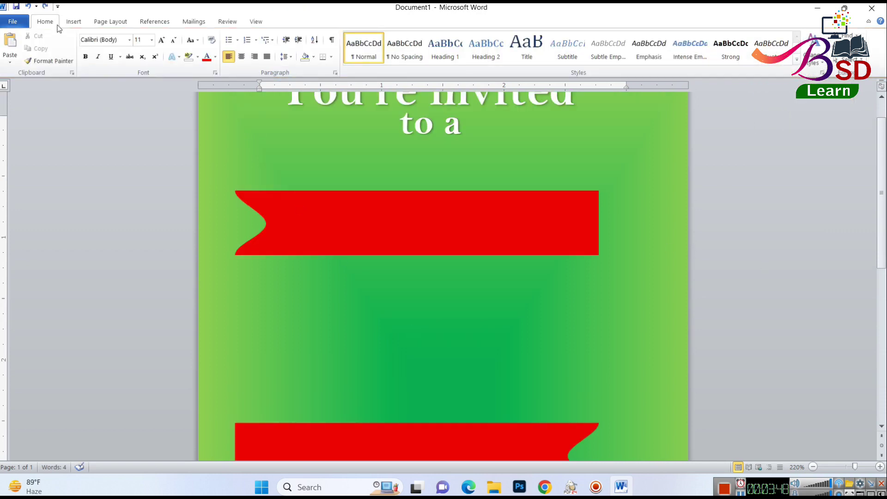
Draw an outline-free dark red rectangle over the upper banner and move it down the page
click(74, 21)
click(157, 46)
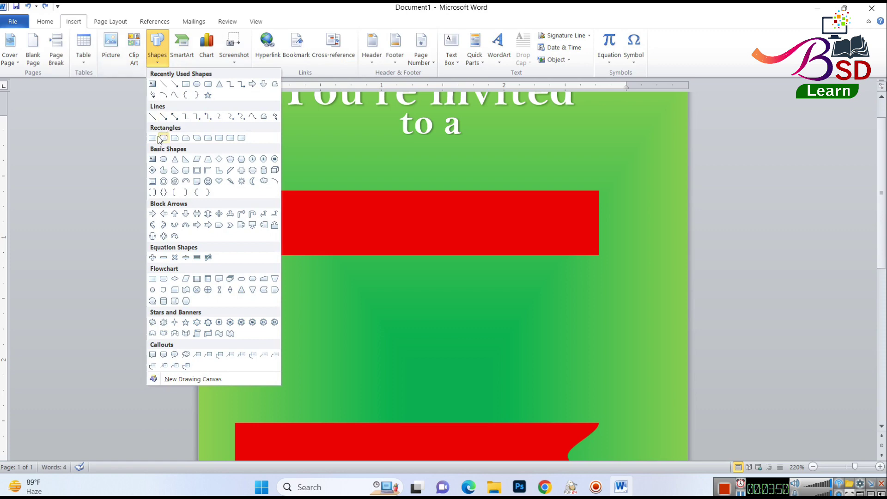
click(159, 139)
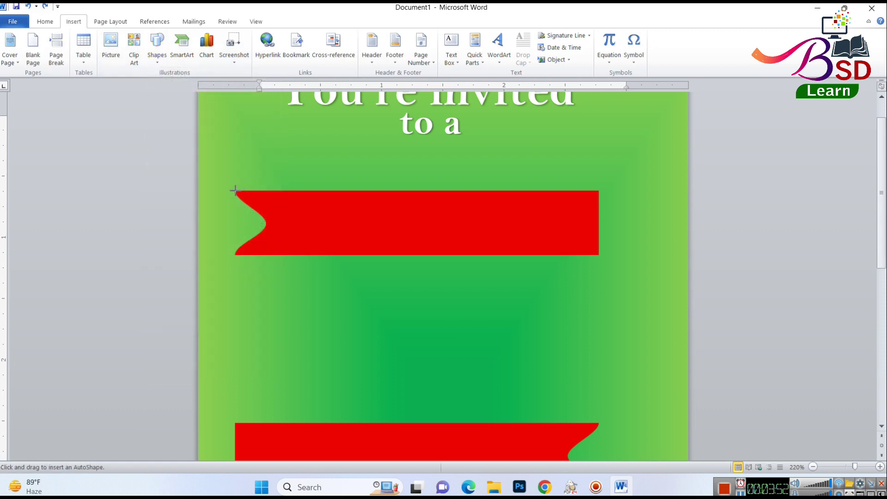
drag(234, 190, 591, 254)
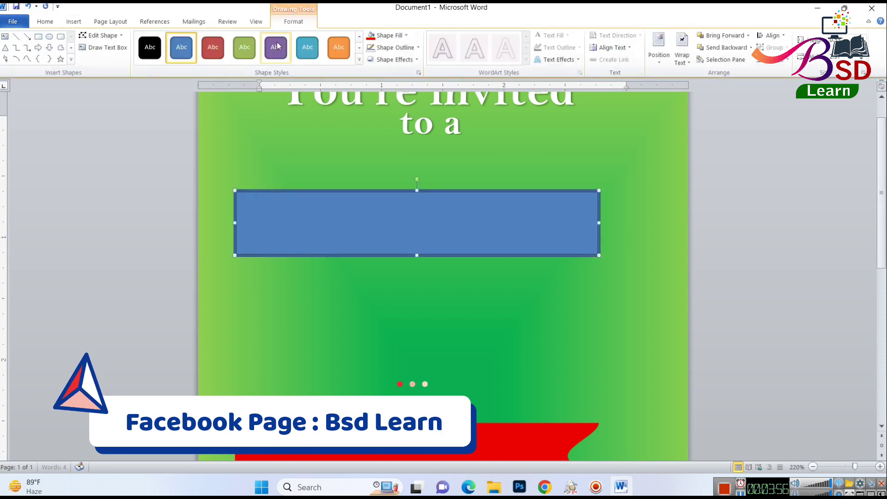
click(395, 48)
click(391, 143)
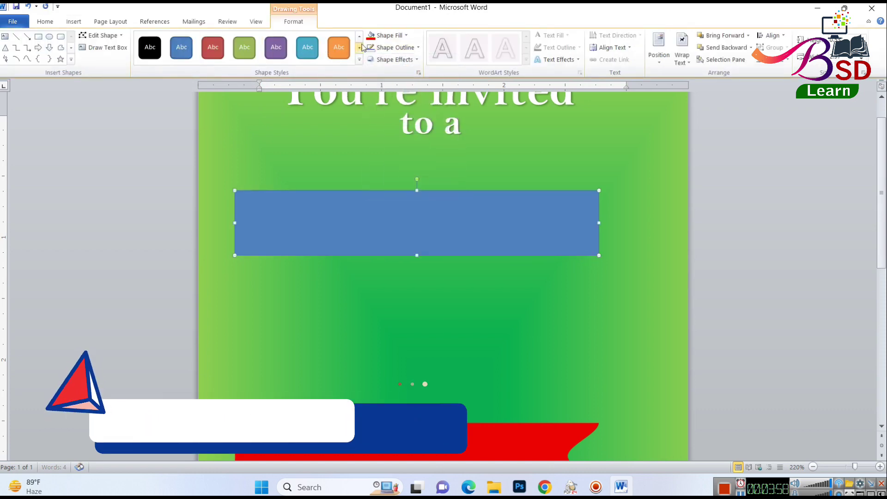
click(406, 35)
click(371, 116)
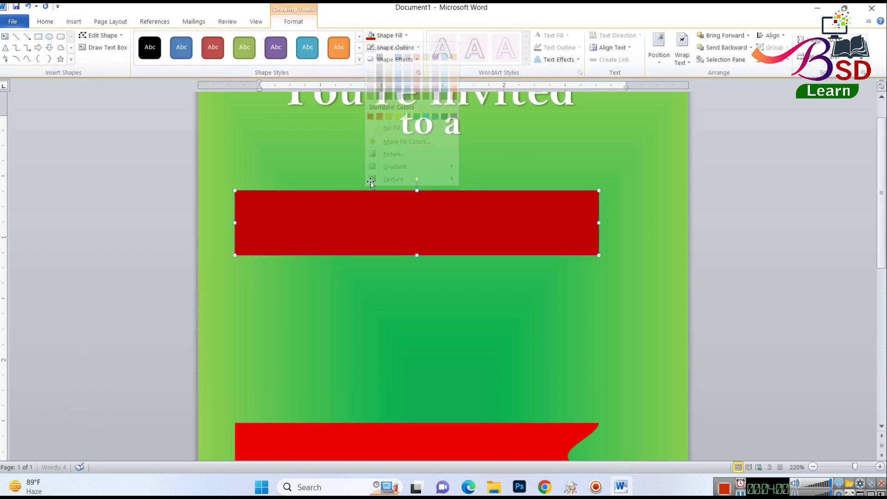
mouse_move(399, 187)
mouse_down()
mouse_move(402, 323)
mouse_move(447, 314)
mouse_up()
Stretch the diagonal band down-left, send it behind both banners, and trim its lower end
scroll(447, 305, down, 3)
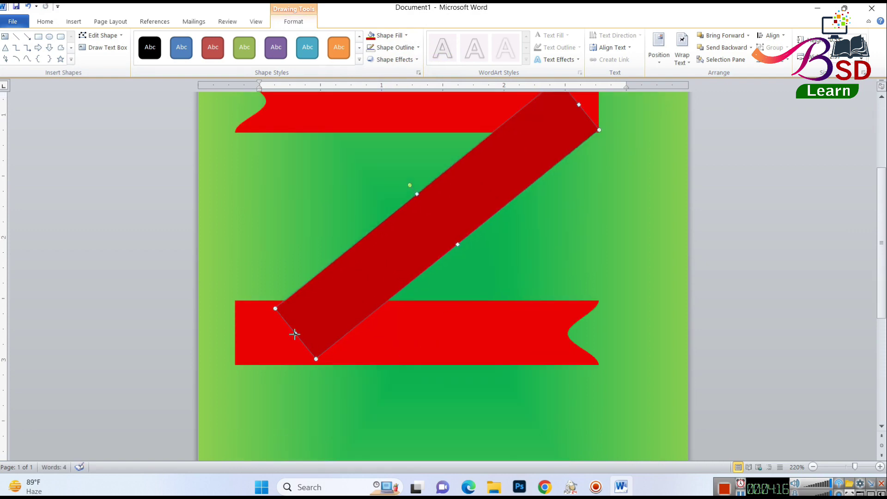
drag(279, 331, 229, 348)
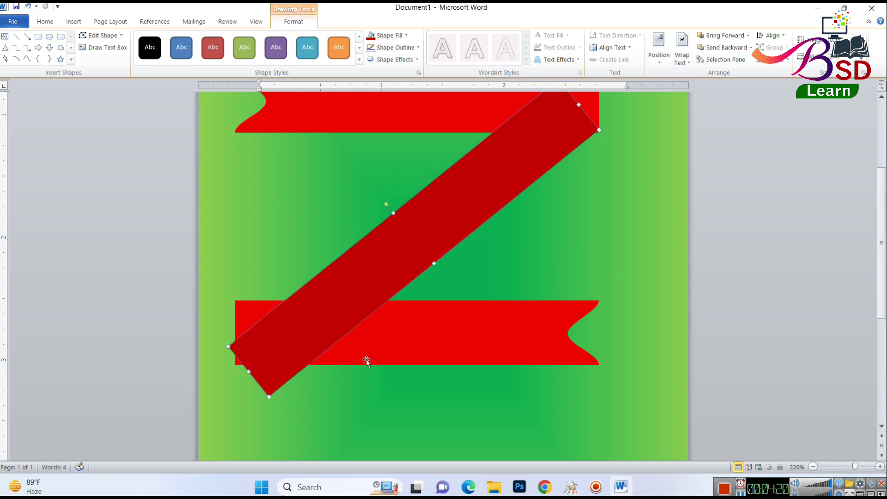
scroll(365, 323, down, 2)
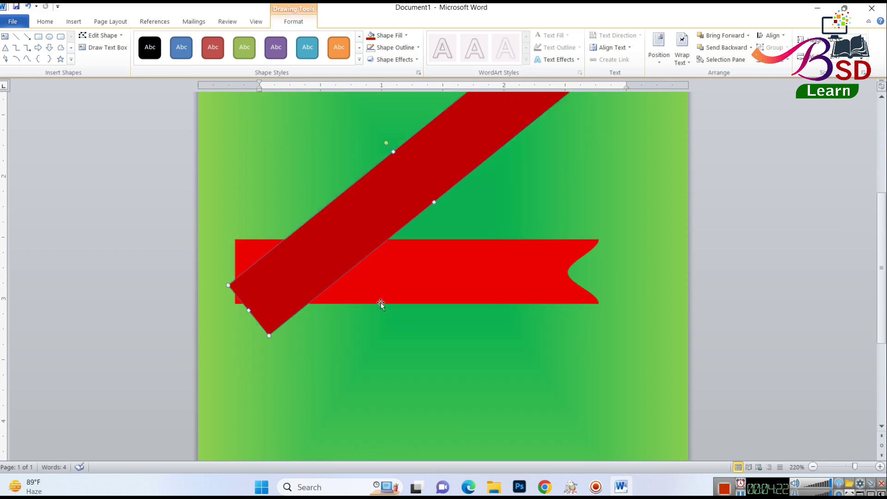
click(729, 48)
scroll(539, 203, up, 4)
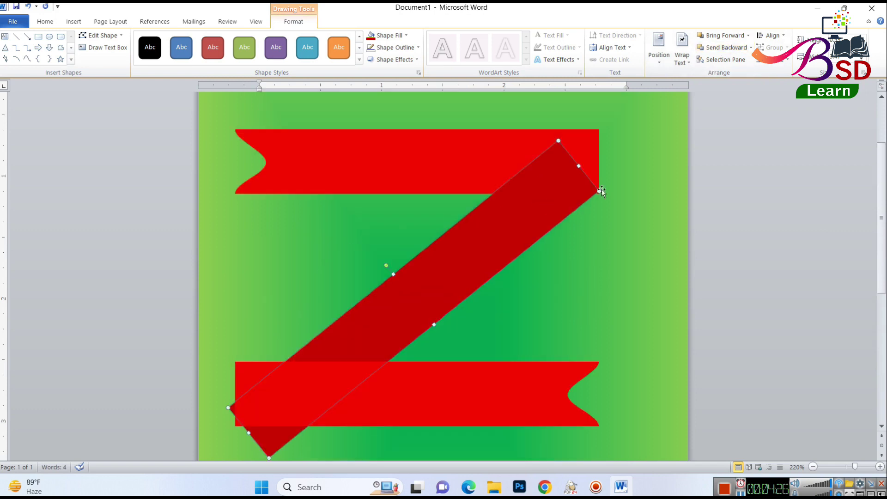
click(730, 49)
scroll(518, 212, down, 2)
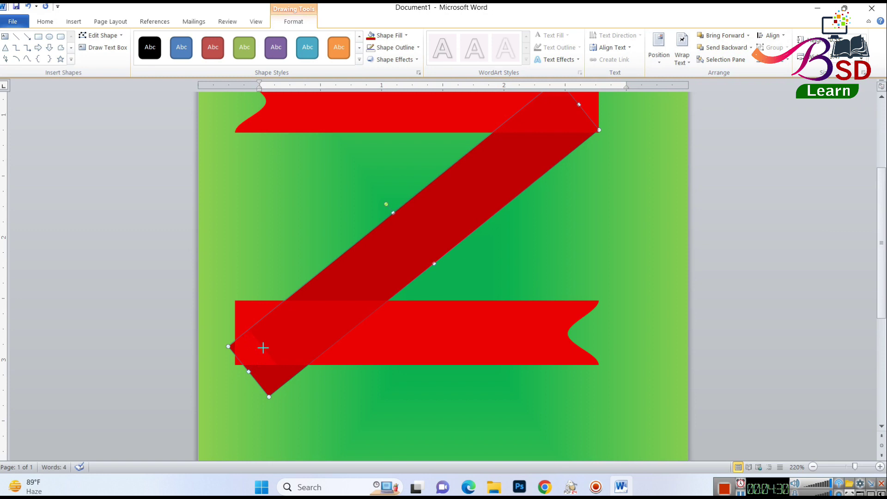
drag(263, 347, 297, 344)
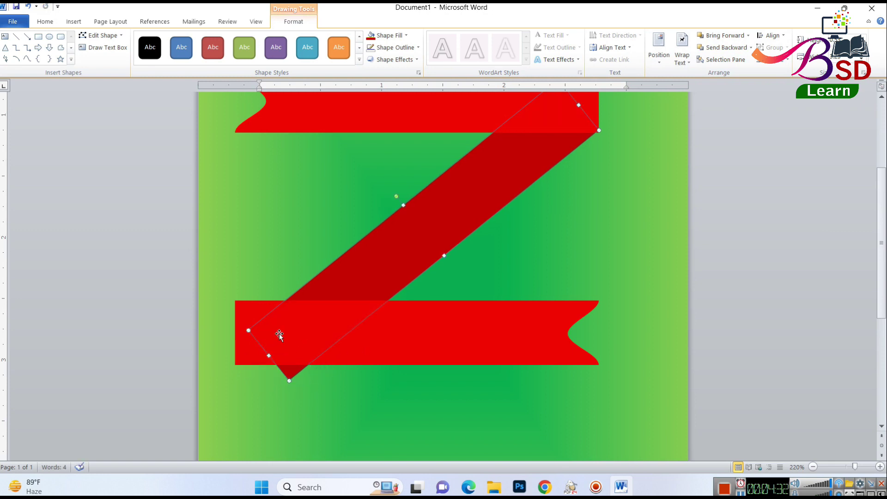
Reshape the band's lower-left corner and bottom tip so they sit flush inside the banners
click(99, 36)
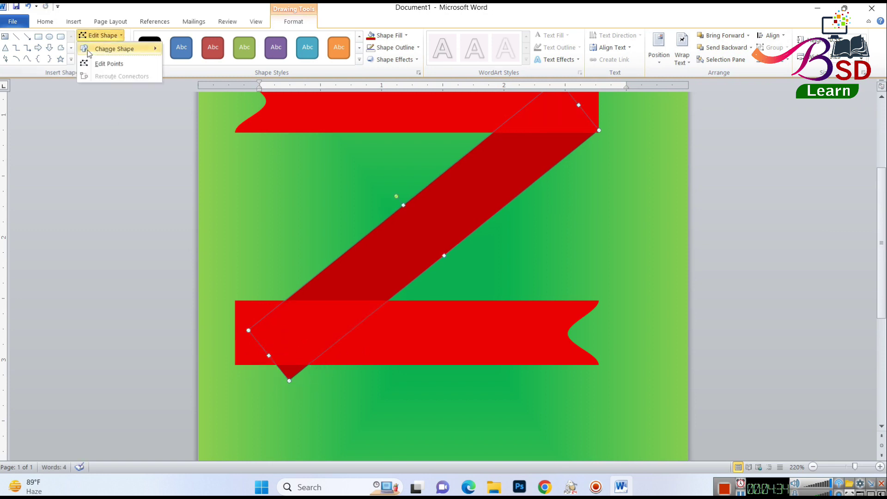
click(109, 63)
drag(249, 330, 235, 300)
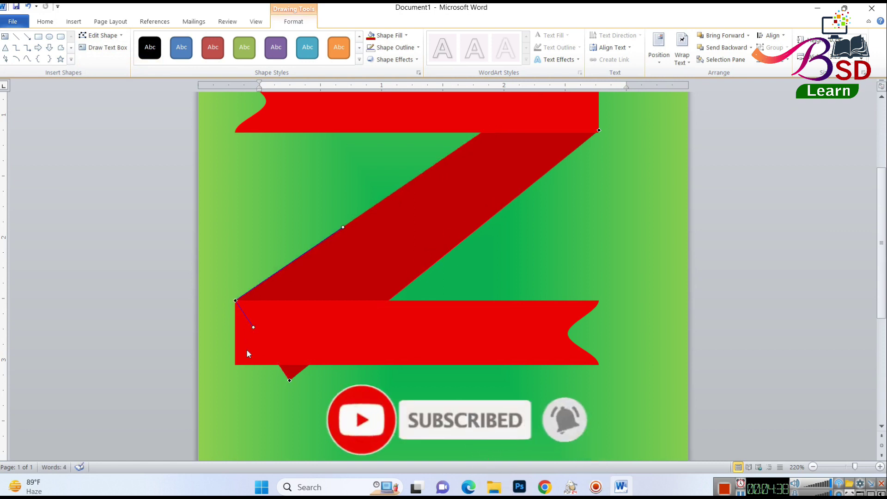
drag(290, 380, 277, 362)
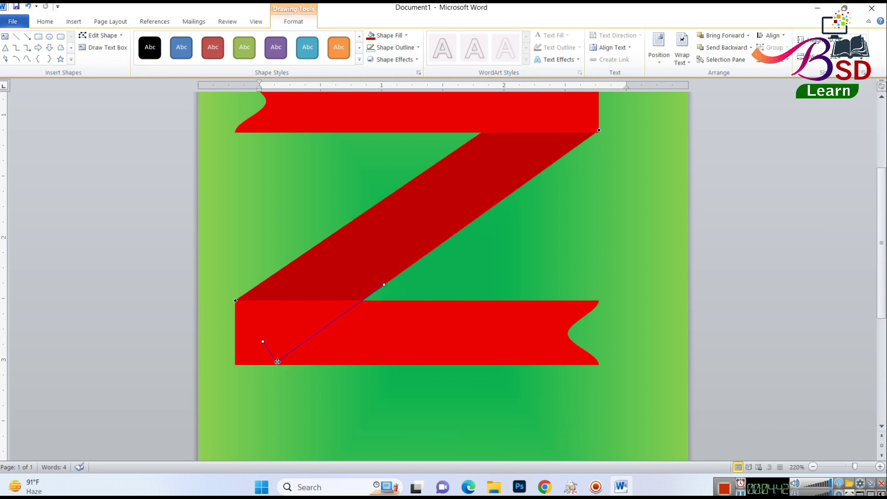
click(389, 352)
Nudge the top red ribbon slightly left and up into alignment
click(730, 261)
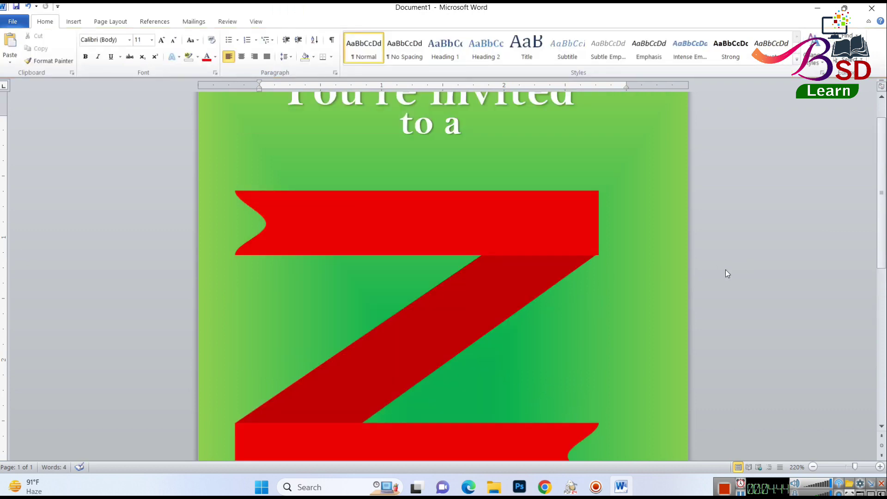
scroll(435, 278, up, 2)
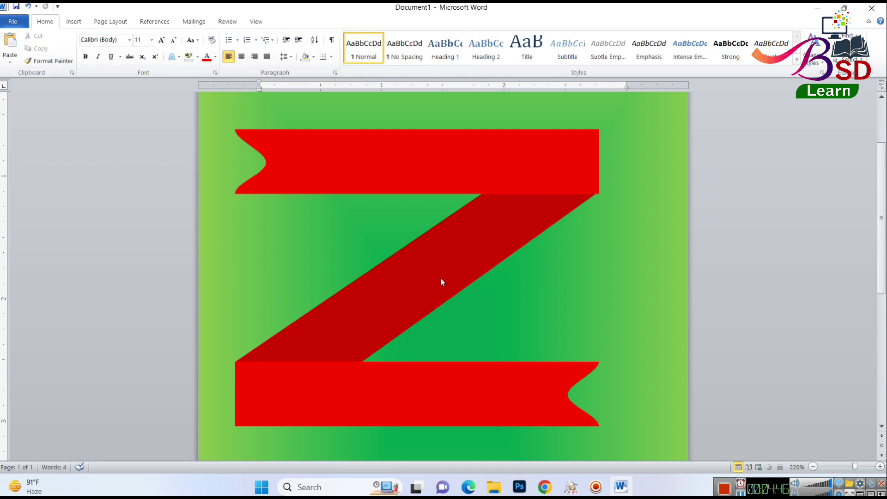
click(481, 174)
key(ctrl+Left)
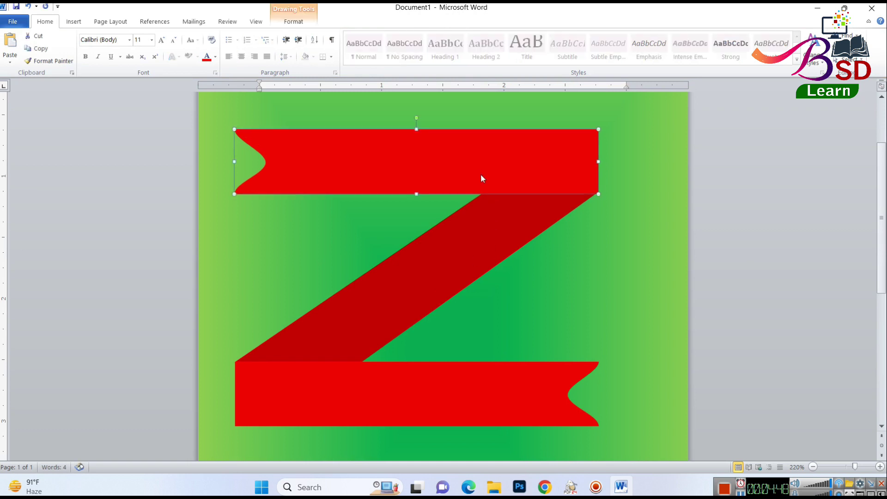
key(ctrl+Left)
key(ctrl+Up)
key(ctrl+Right)
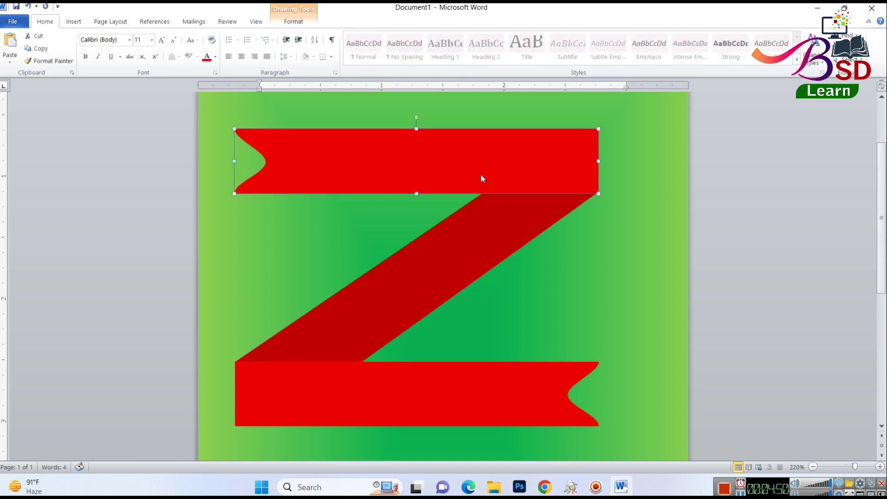
key(ctrl+Up)
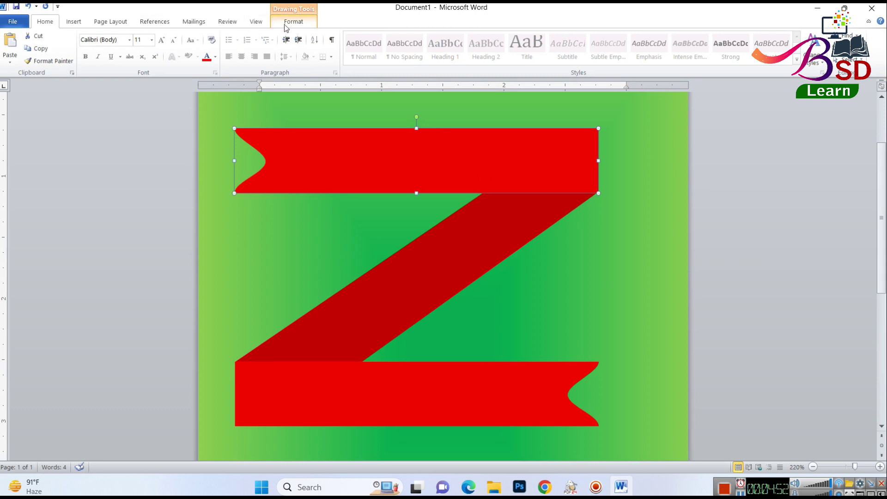
Give the top and bottom red ribbons outer drop shadows
click(287, 23)
click(409, 60)
mouse_move(400, 105)
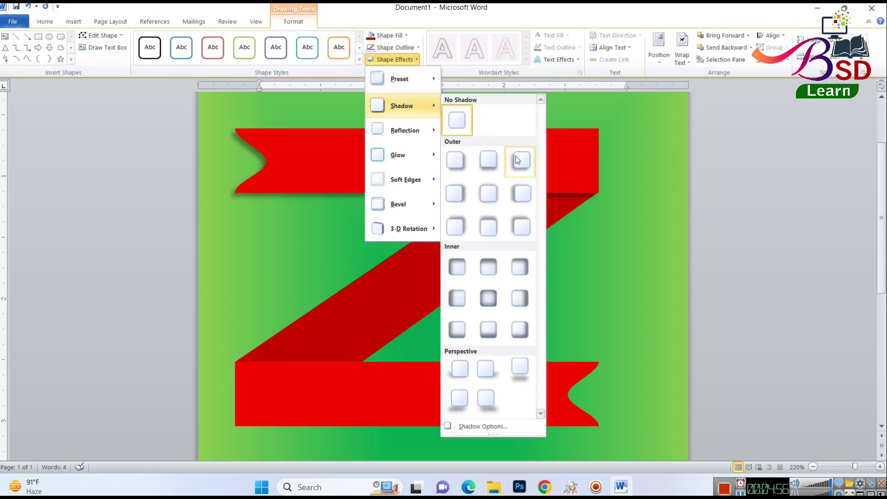
click(517, 160)
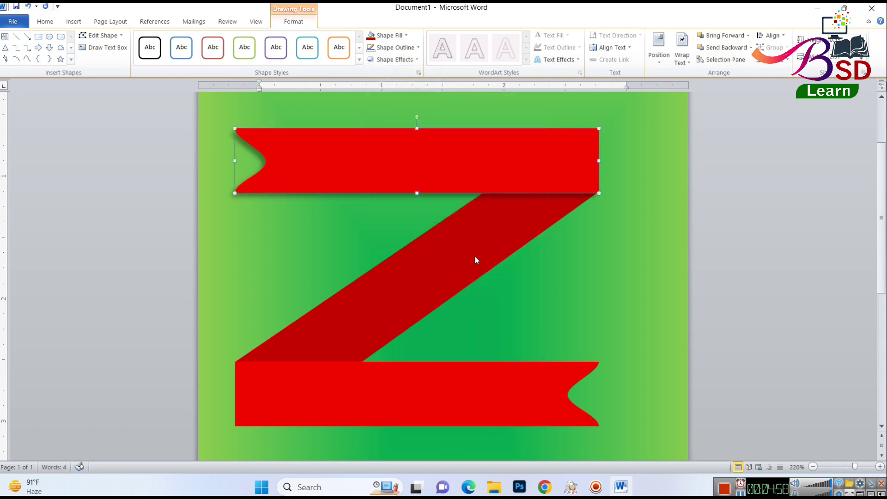
click(451, 380)
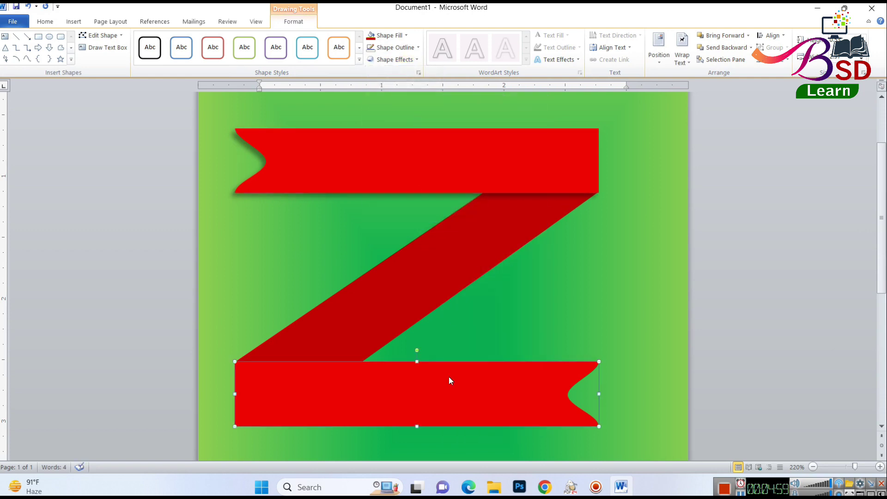
click(401, 60)
mouse_move(401, 105)
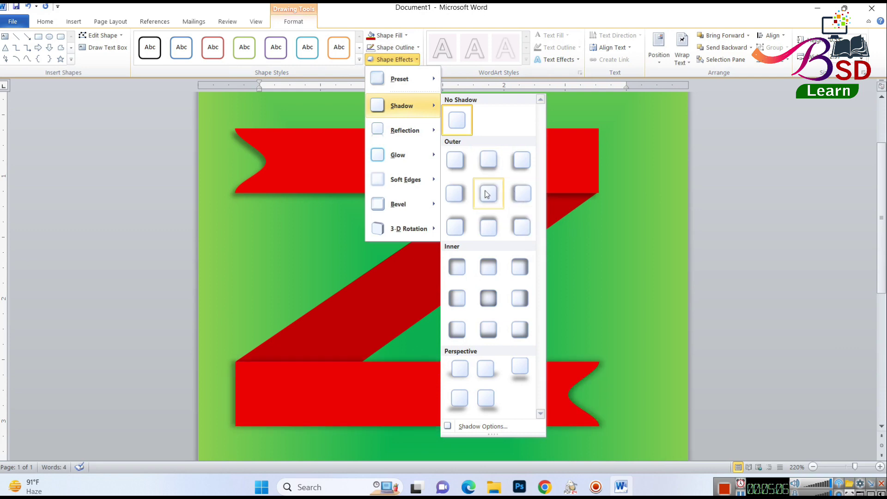
click(486, 194)
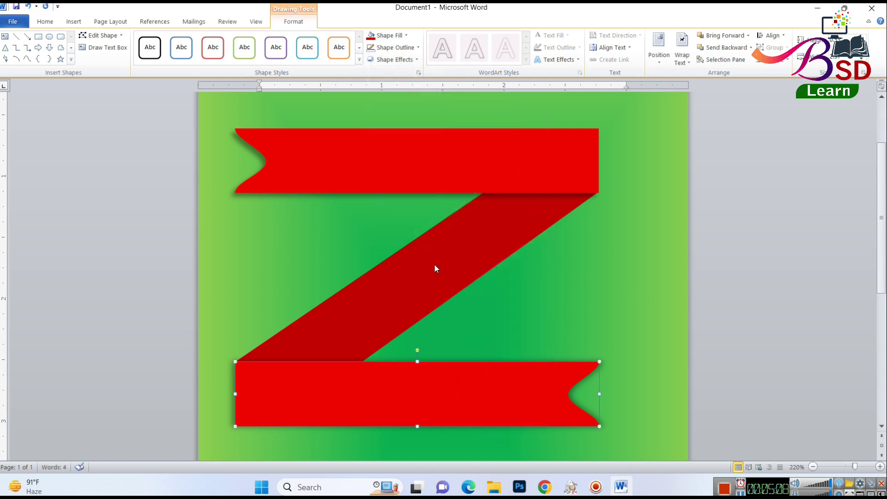
Add an outer drop shadow to the darker diagonal band
click(434, 265)
click(393, 59)
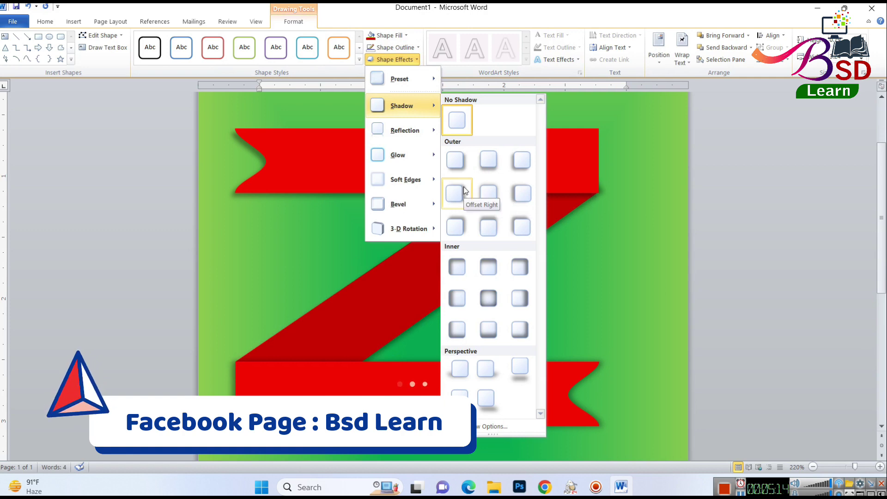
click(510, 199)
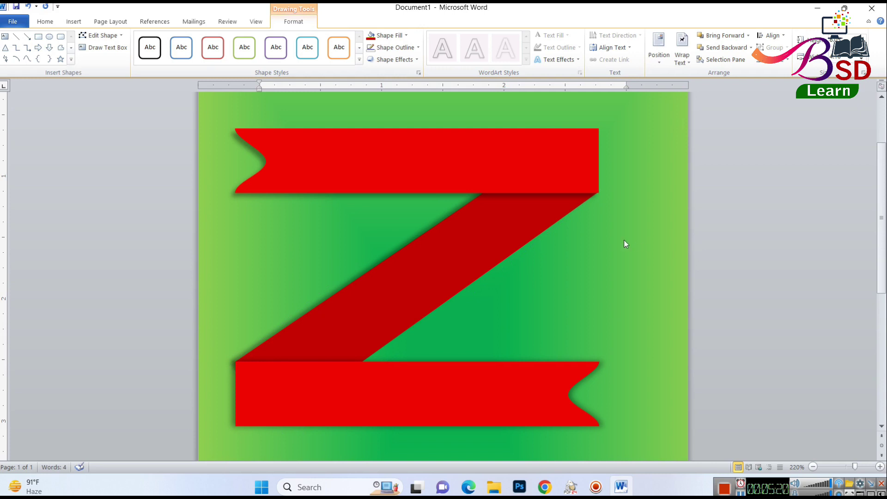
scroll(625, 243, down, 2)
scroll(604, 245, up, 3)
scroll(603, 246, up, 3)
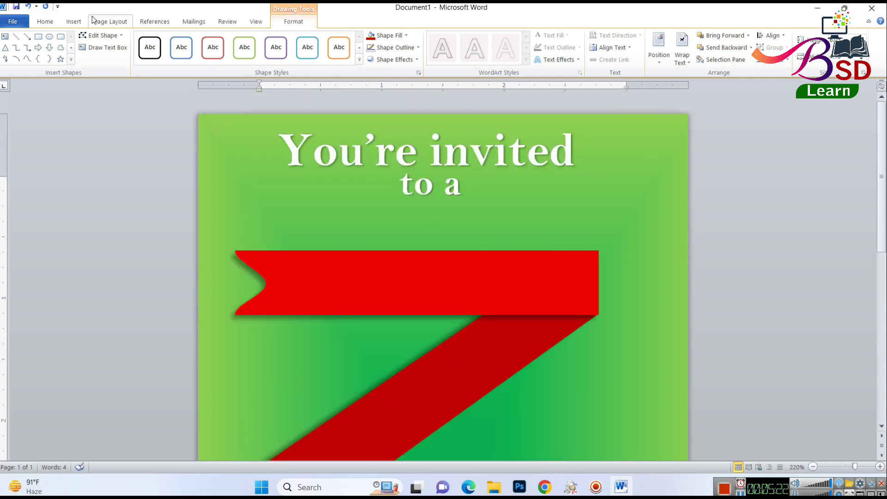
Insert the scissors picture from the Desktop 'invita' folder
click(74, 21)
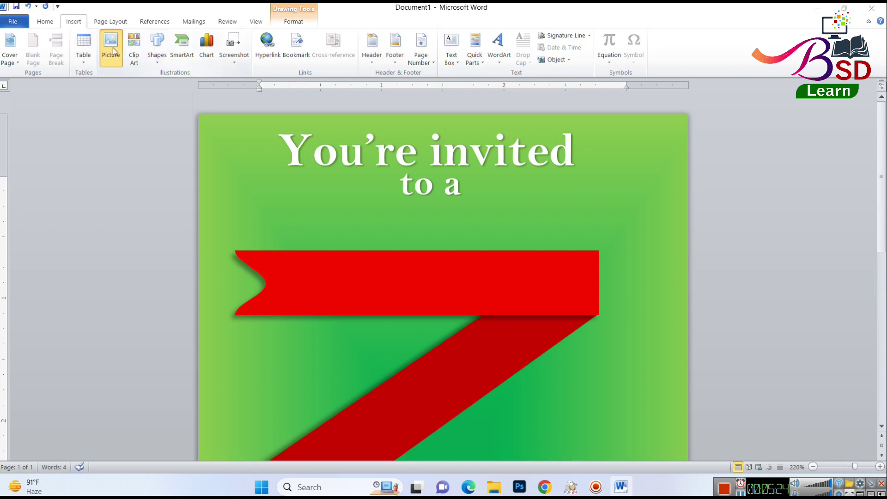
click(113, 51)
click(45, 113)
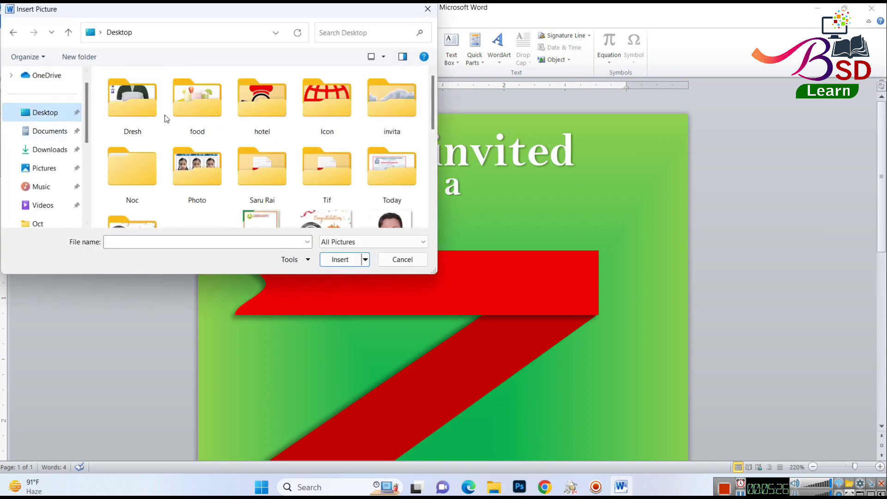
double_click(368, 114)
click(133, 98)
click(340, 259)
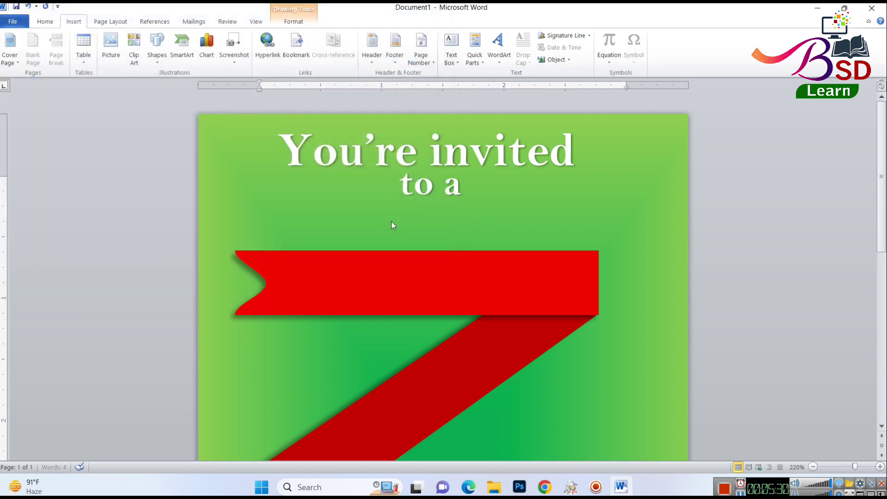
Set the scissors to Behind Text and drag it onto the middle of the Z ribbon
click(673, 49)
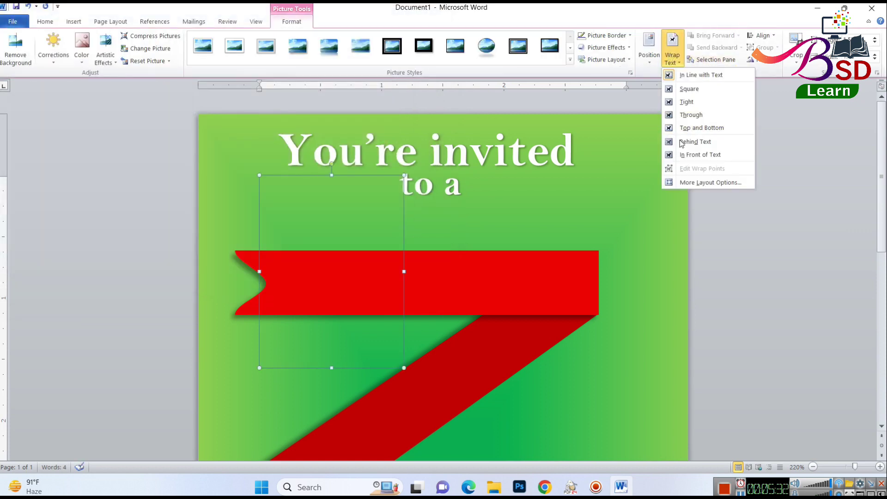
click(695, 141)
scroll(356, 268, down, 4)
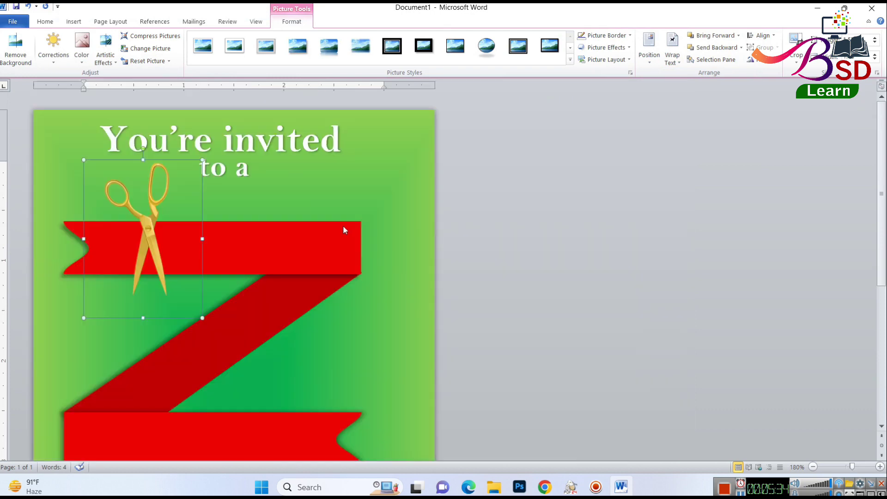
scroll(237, 231, down, 3)
scroll(167, 233, down, 2)
drag(229, 202, 277, 273)
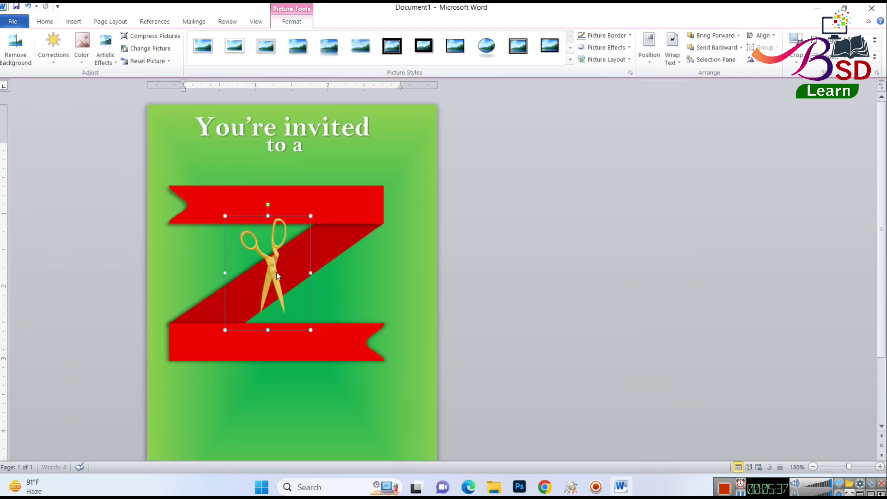
Crop the right, left and bottom edges of the scissors picture
click(795, 44)
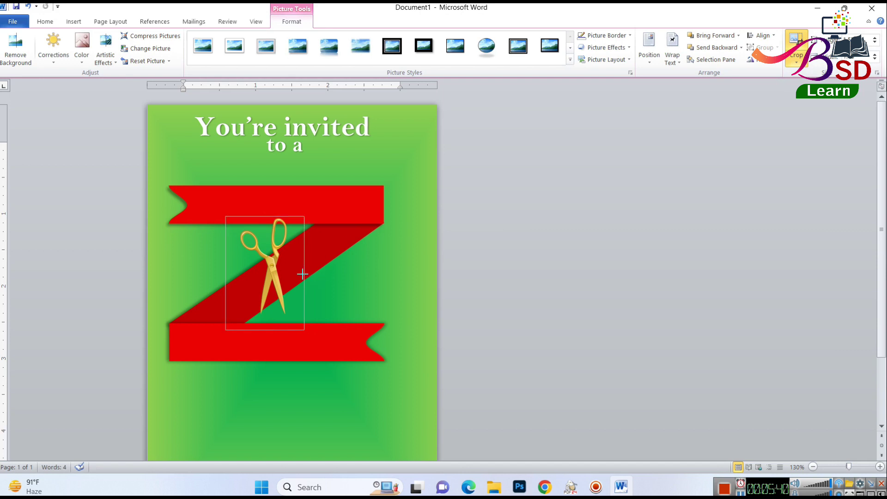
drag(310, 273, 290, 274)
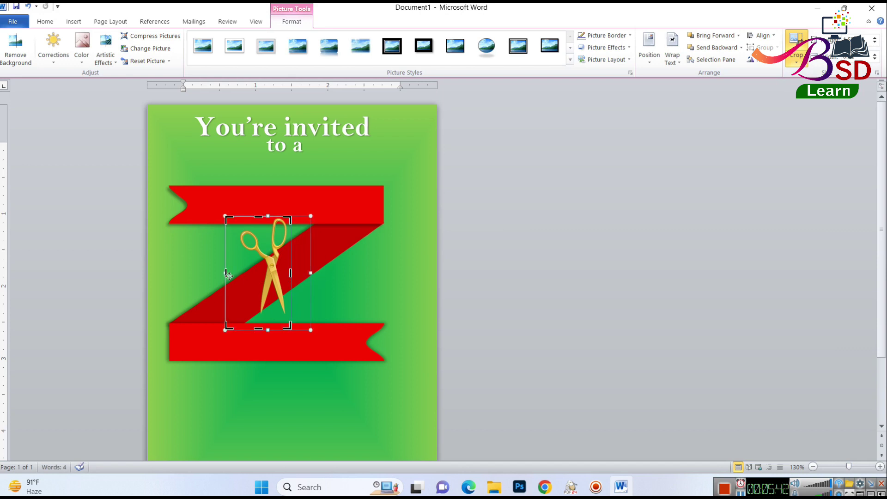
drag(225, 273, 238, 273)
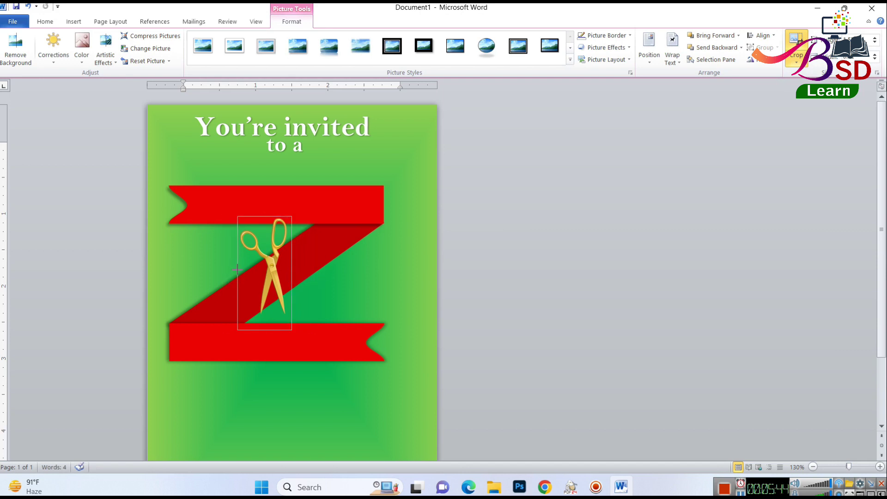
drag(264, 329, 263, 324)
key(Escape)
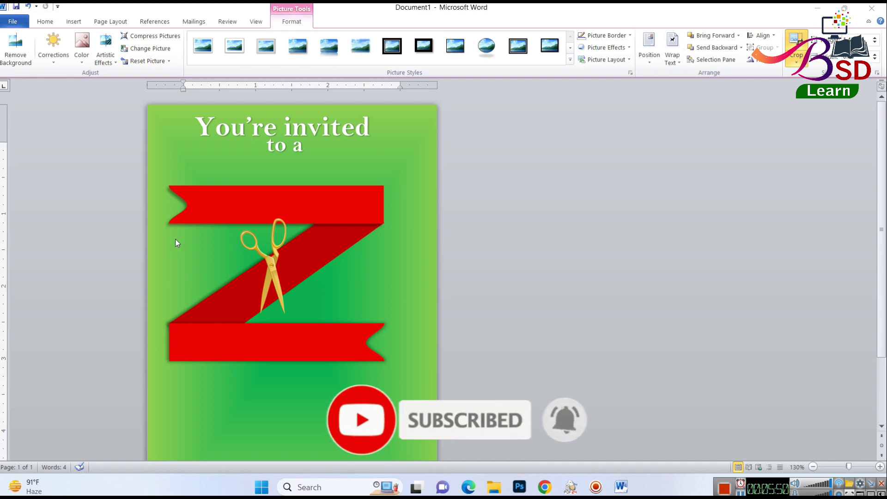
Enlarge the scissors picture and reposition it over the red ribbons
click(267, 262)
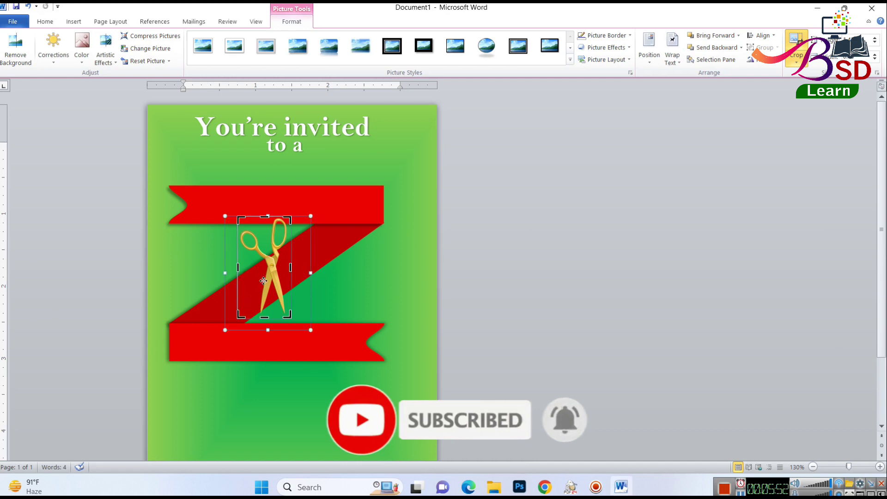
click(737, 184)
click(273, 258)
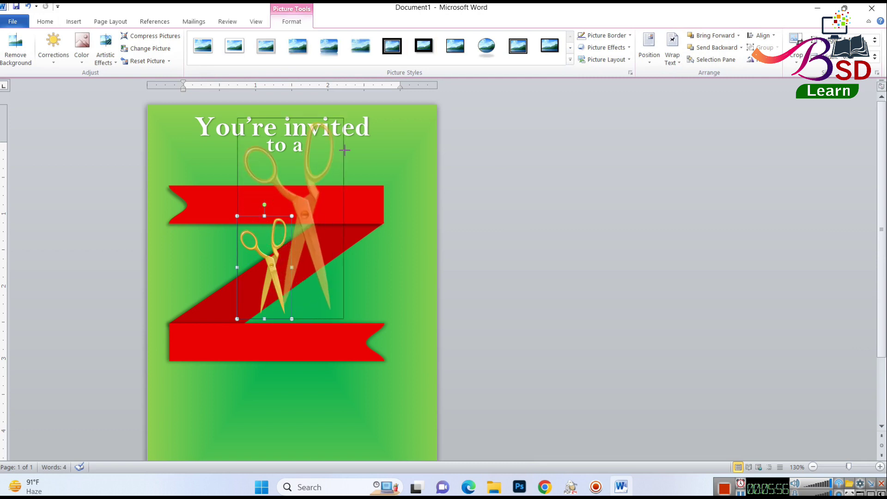
drag(294, 215, 344, 159)
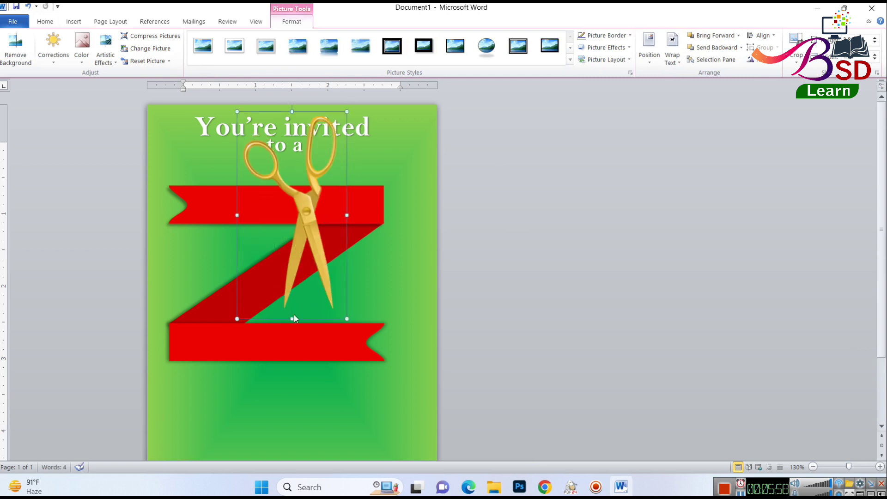
drag(237, 319, 199, 444)
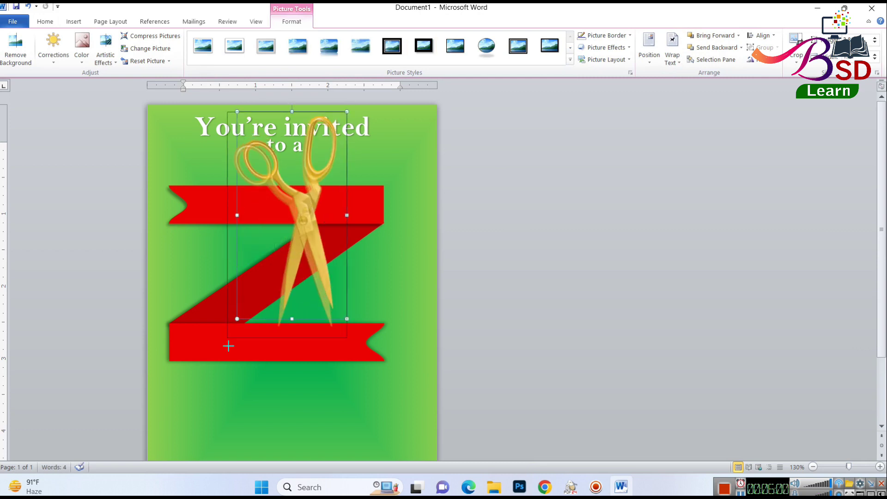
drag(283, 289, 324, 284)
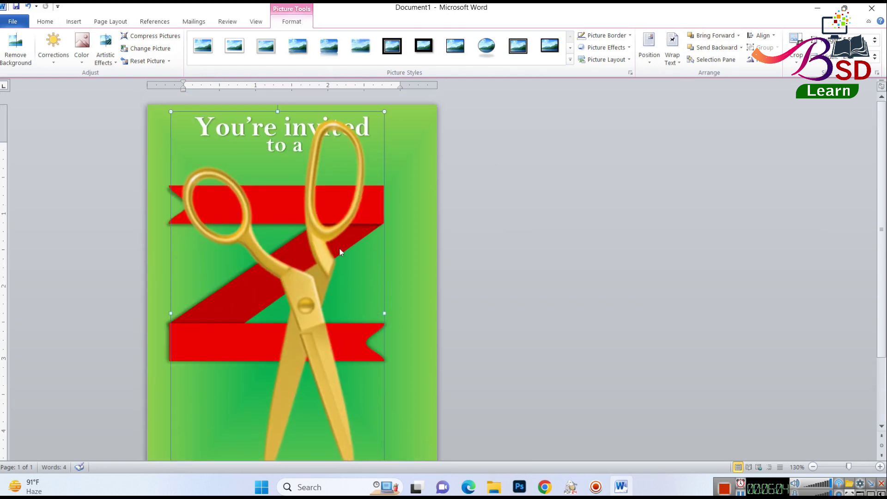
drag(384, 111, 378, 123)
drag(278, 204, 298, 220)
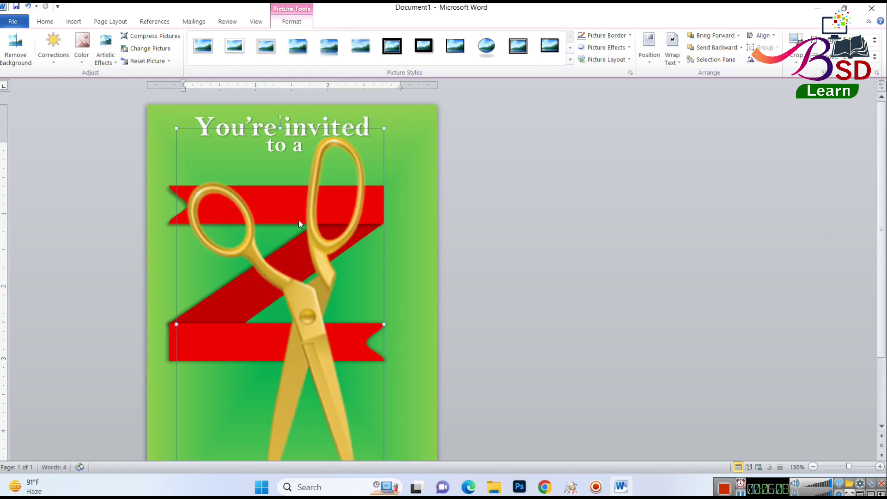
Send the scissors picture backward behind both red banners
click(713, 48)
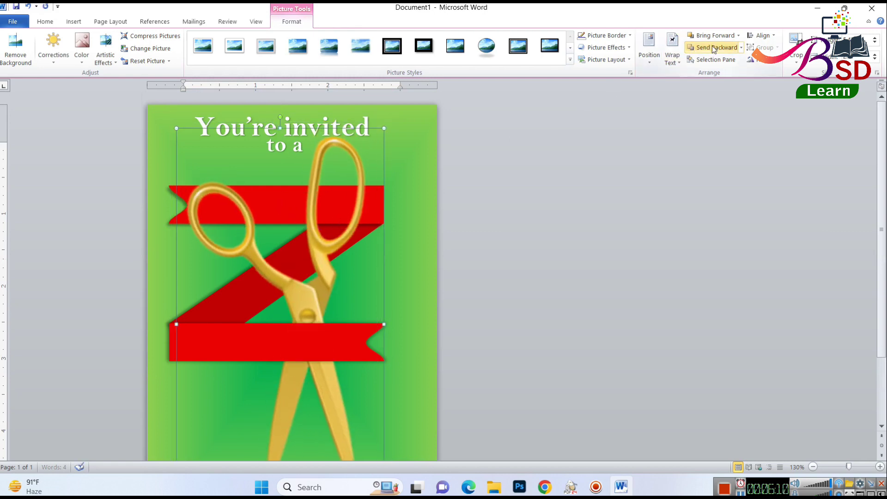
click(713, 48)
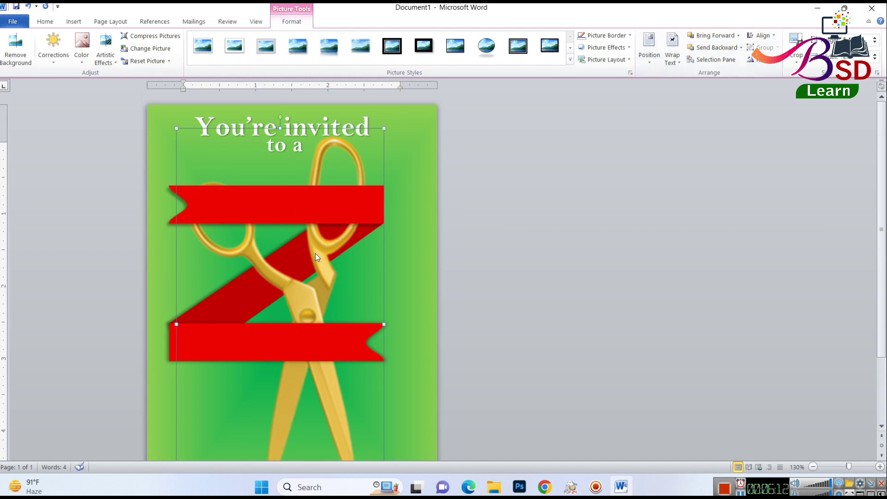
scroll(297, 259, down, 3)
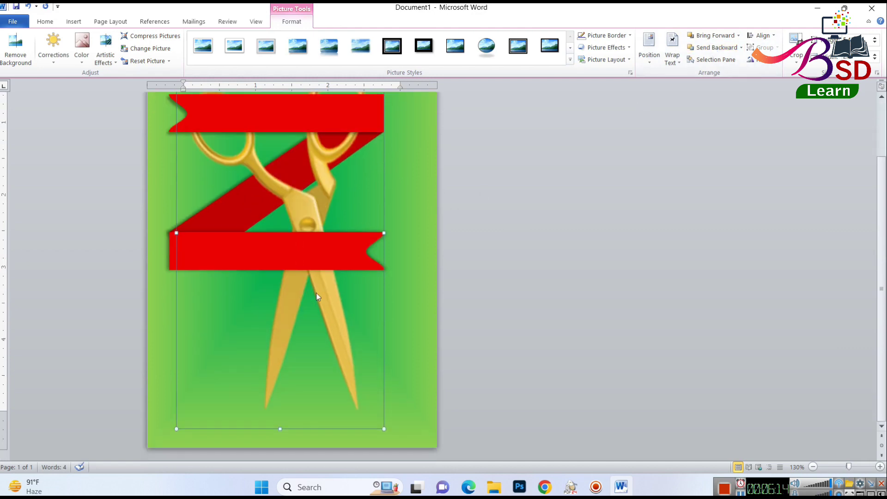
Trim the scissors shorter and narrower, then nudge it slightly down
drag(280, 428, 280, 395)
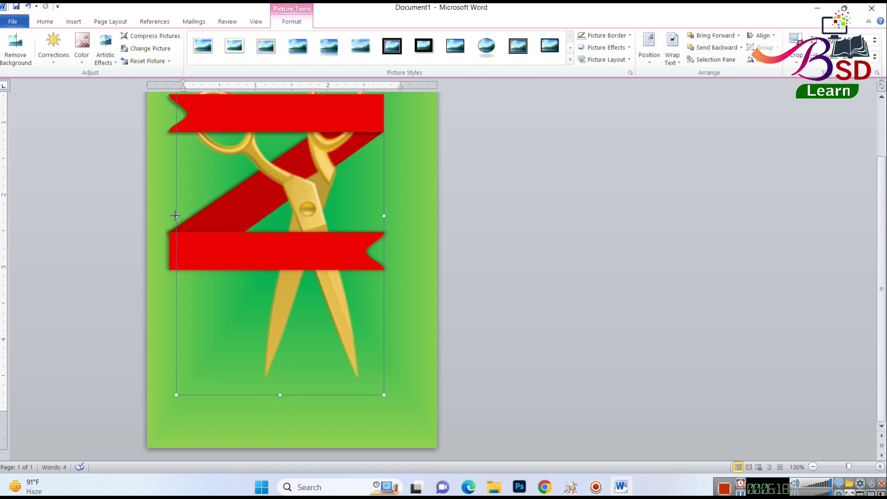
drag(175, 215, 190, 216)
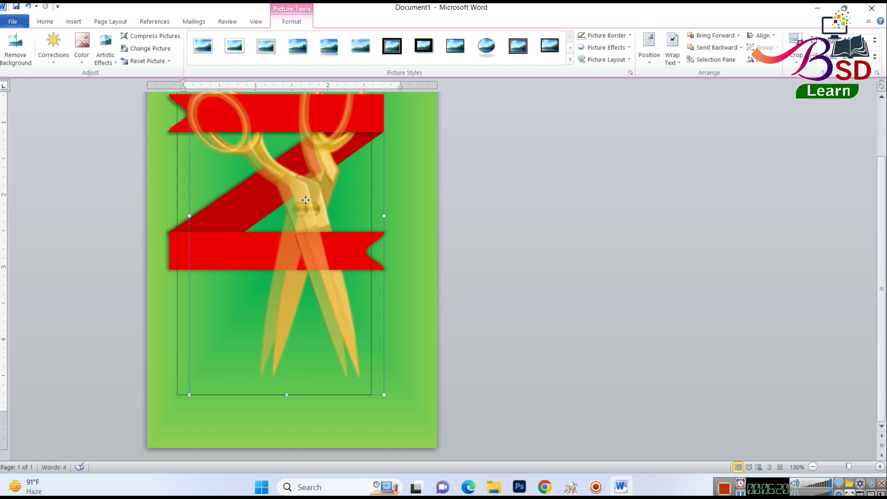
drag(311, 217, 298, 217)
scroll(318, 246, up, 3)
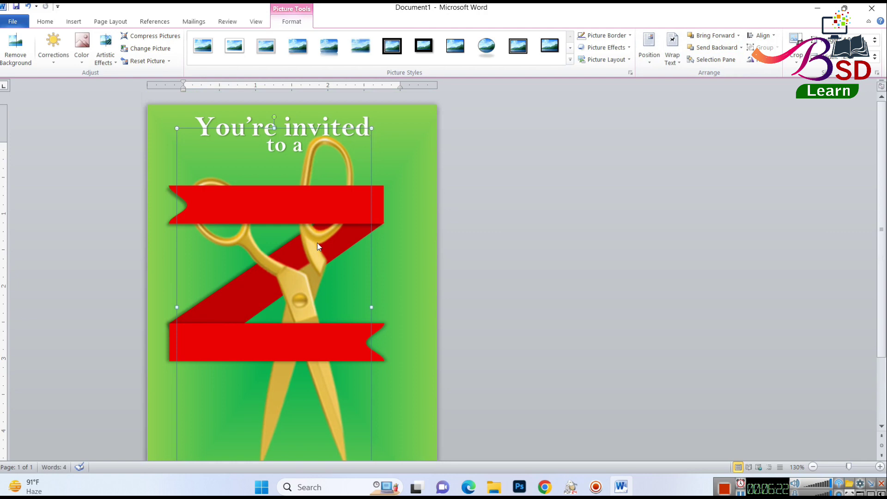
drag(317, 246, 318, 250)
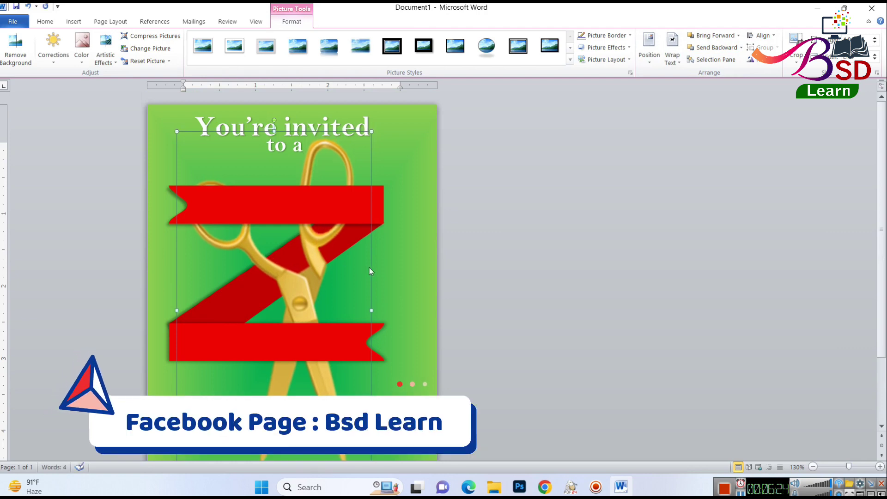
click(493, 269)
click(277, 127)
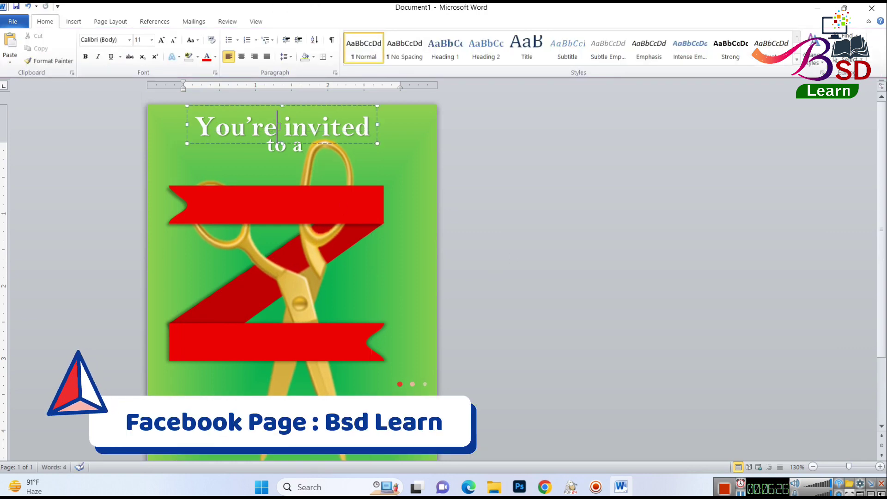
Copy the You're invited text box onto the upper red banner and type 'Grand Openning'
click(253, 106)
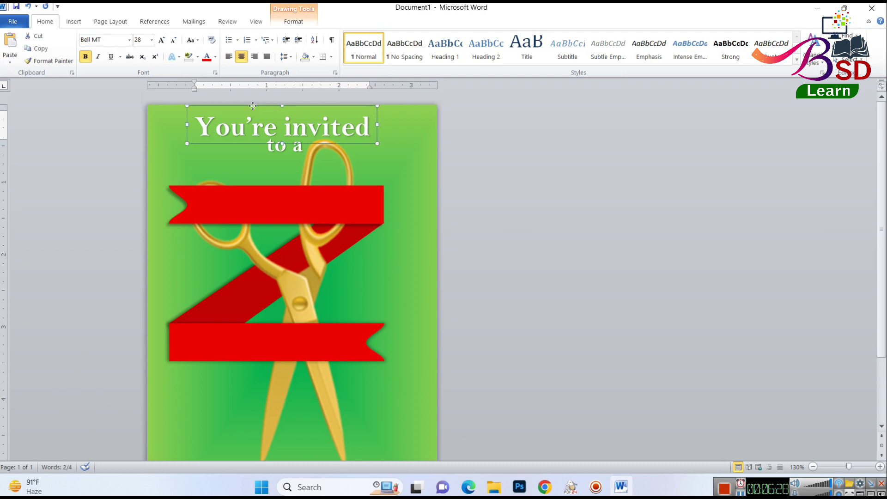
right_click(253, 105)
click(270, 124)
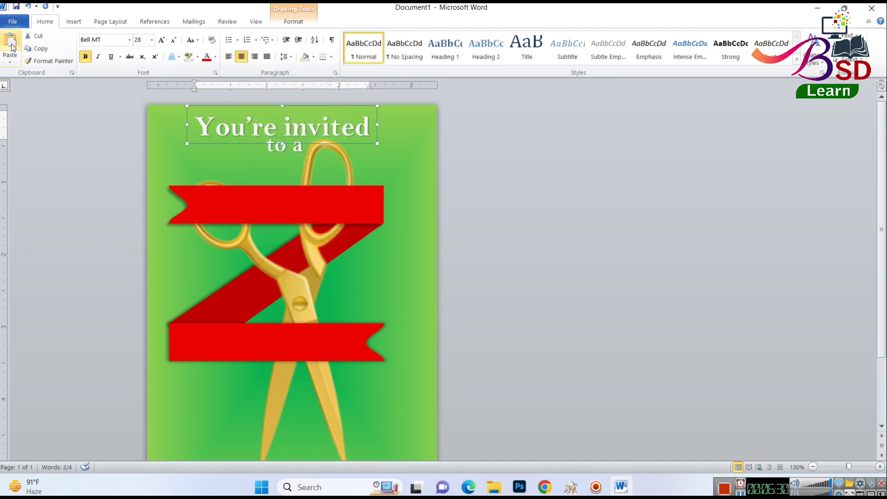
click(11, 46)
mouse_move(244, 157)
mouse_down()
mouse_move(234, 221)
mouse_move(228, 213)
mouse_move(372, 208)
mouse_up()
text(Grand)
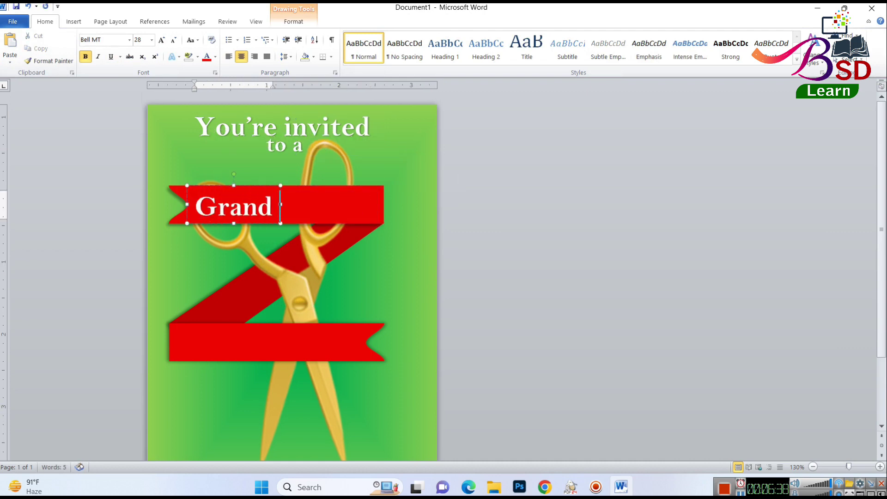
text( Opening)
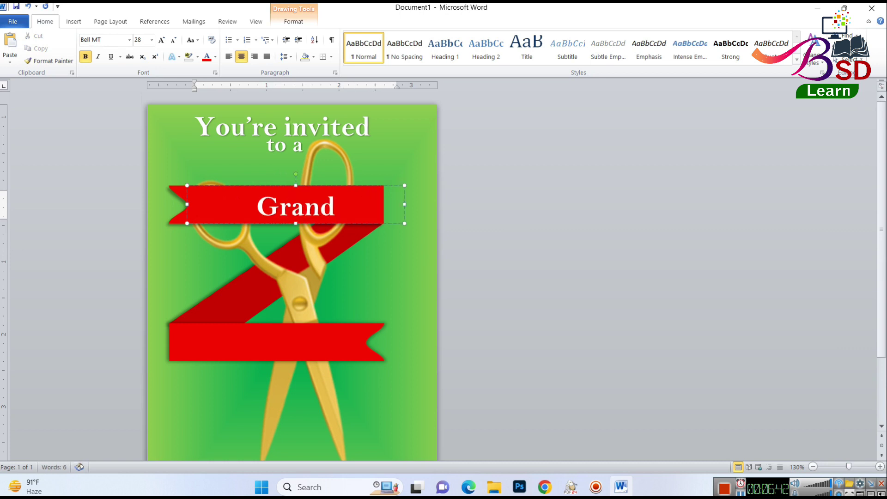
Make the banner label bold 25 pt, nudge it left and up, and duplicate it
click(277, 187)
click(83, 57)
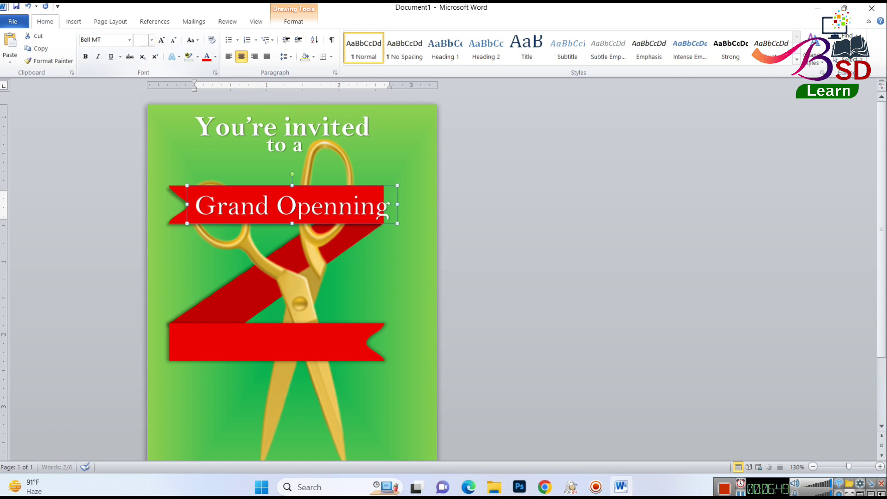
text(25)
key(Return)
click(85, 57)
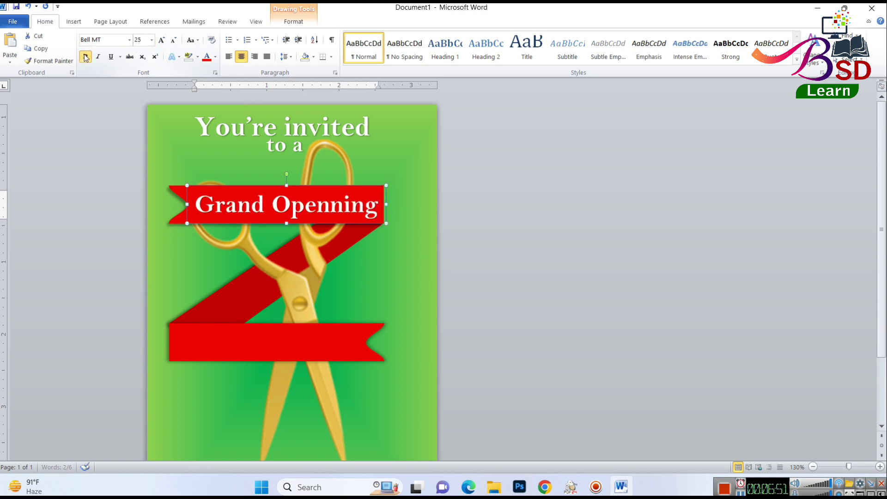
key(ctrl+Left)
key(ctrl+Left)
key(ctrl+Left)
key(ctrl+Left)
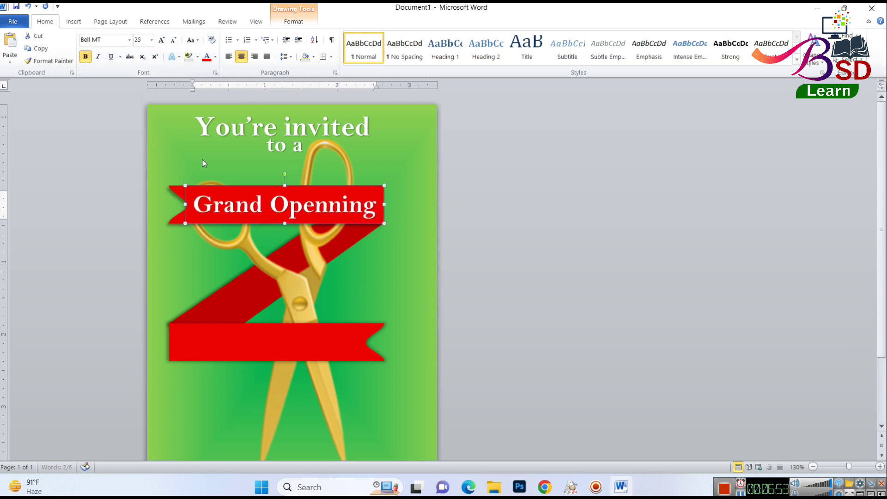
key(ctrl+Left)
key(ctrl+Left)
key(ctrl+Left)
key(ctrl+Left)
key(ctrl+Up)
key(ctrl+Up)
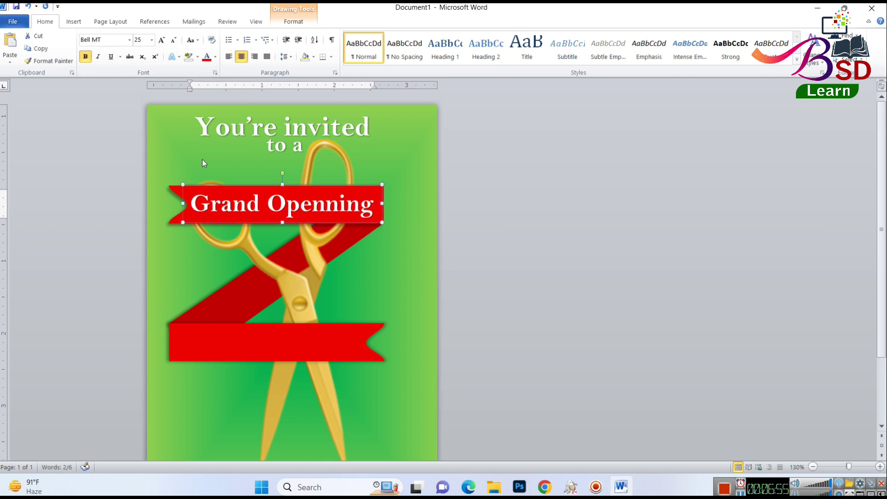
key(ctrl+d)
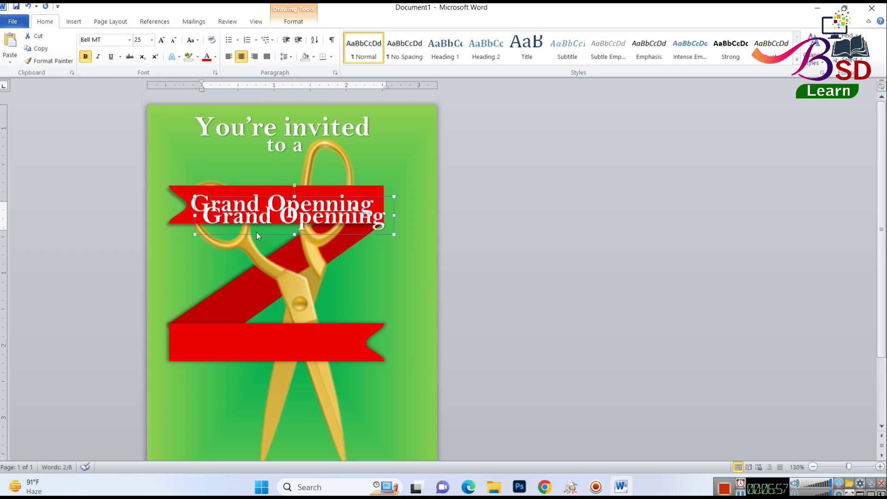
Move the duplicate onto the lower banner, retype it 'Ribbon Cutting' and nudge it right
mouse_move(257, 236)
mouse_down()
mouse_move(230, 363)
mouse_move(212, 351)
mouse_move(325, 345)
mouse_up()
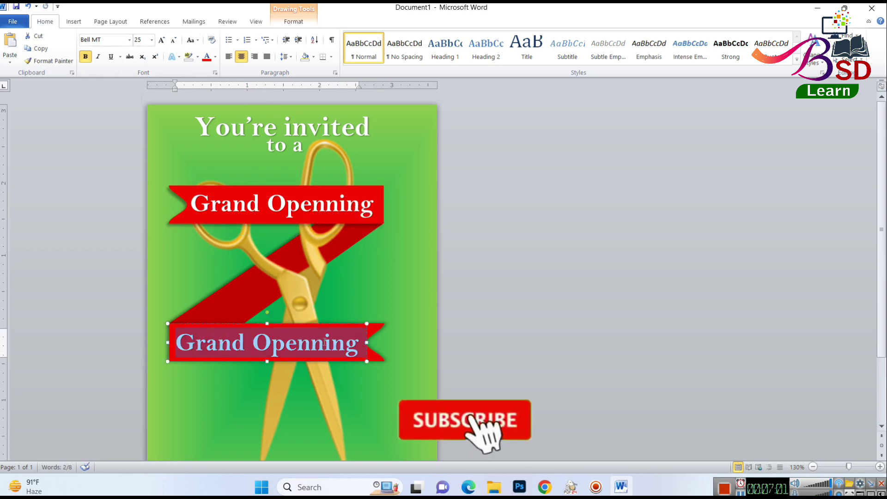
text(R)
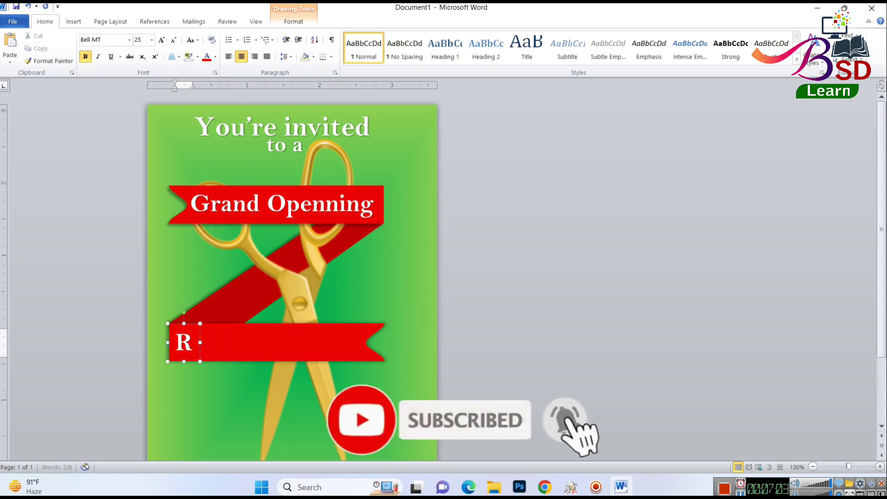
text(ibbon)
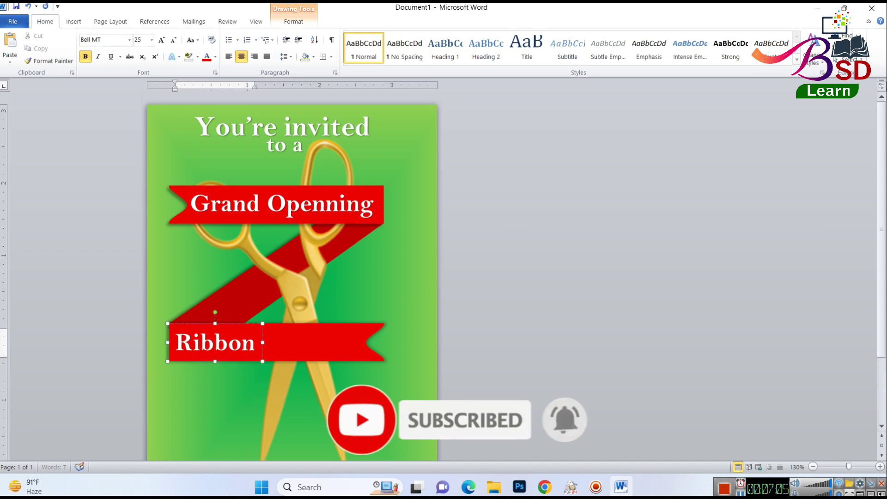
text( Cutti)
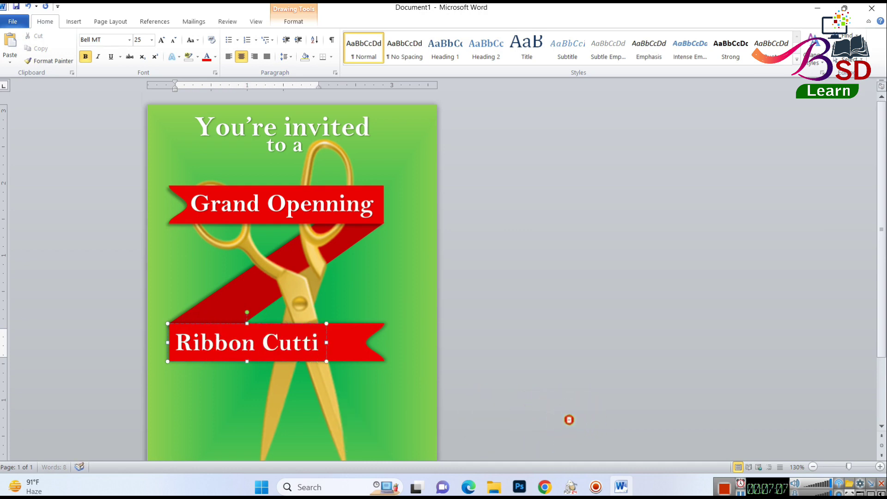
text(ng)
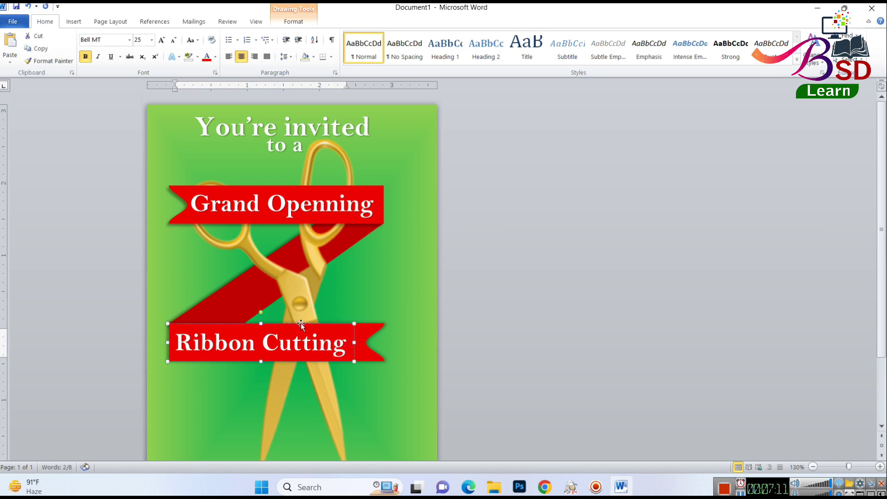
key(ctrl+Right)
key(ctrl+Right)
key(ctrl+Right)
key(ctrl+Right)
key(ctrl+Right)
key(ctrl+Right)
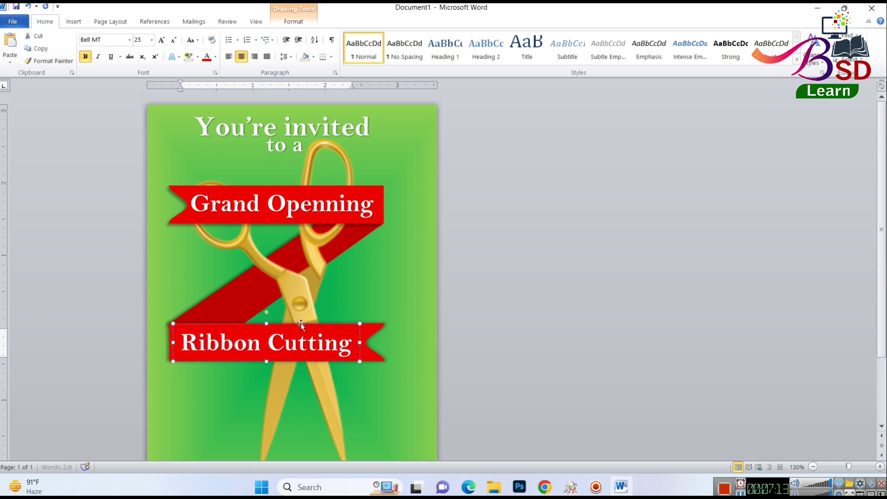
key(ctrl+Right)
key(ctrl+Right)
key(ctrl+Right)
key(ctrl+Right)
click(617, 306)
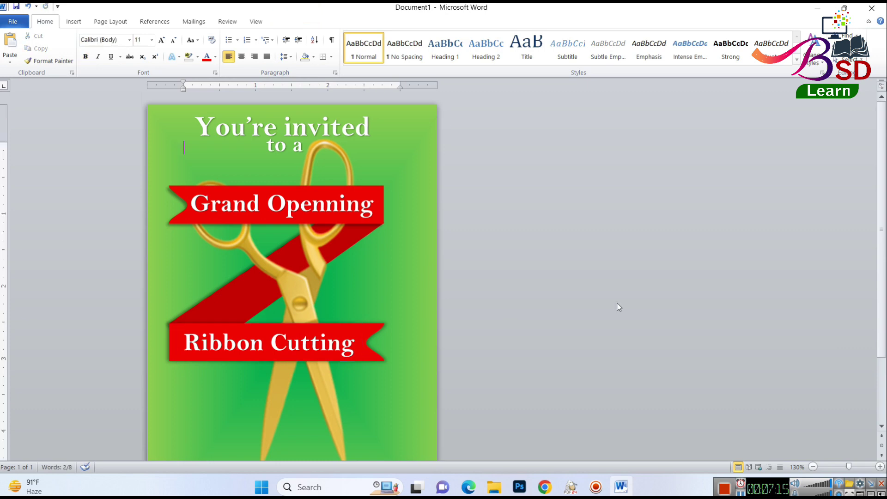
scroll(328, 312, down, 3)
Copy the Ribbon Cutting box below the lower banner and type '20th April, 2023'
click(271, 252)
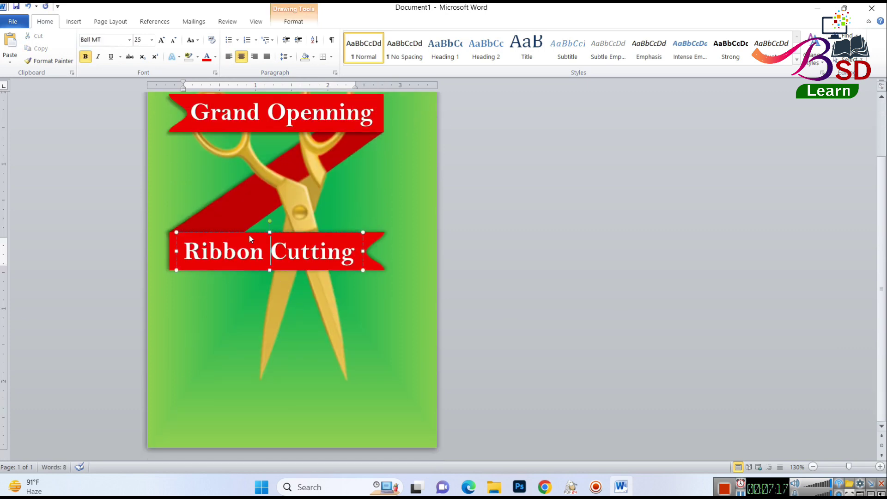
click(250, 235)
key(ctrl+c)
key(ctrl+v)
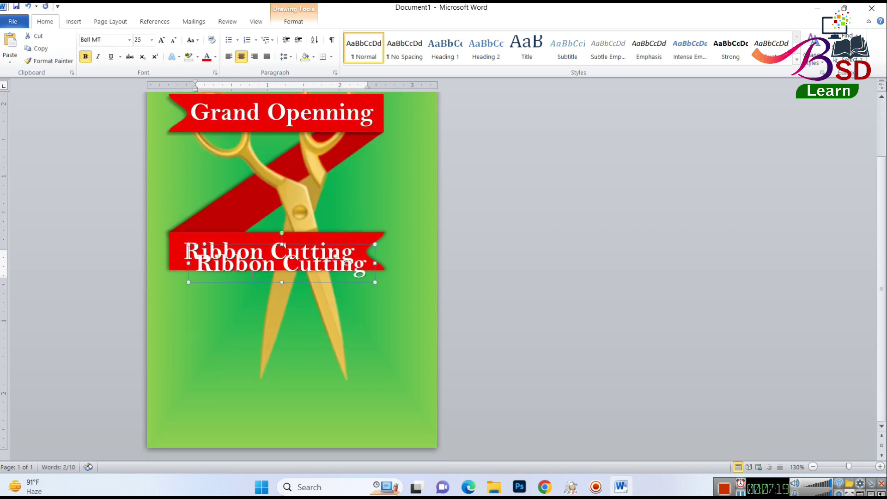
drag(254, 283, 240, 317)
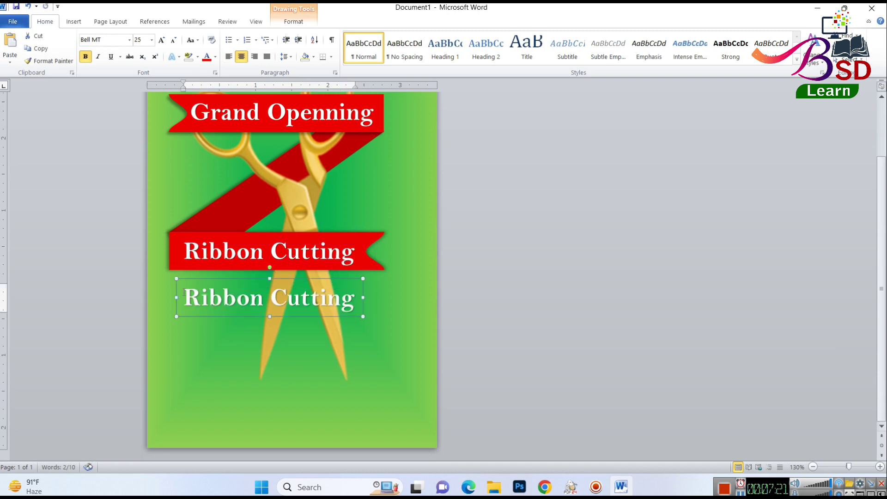
drag(183, 298, 343, 309)
text(20)
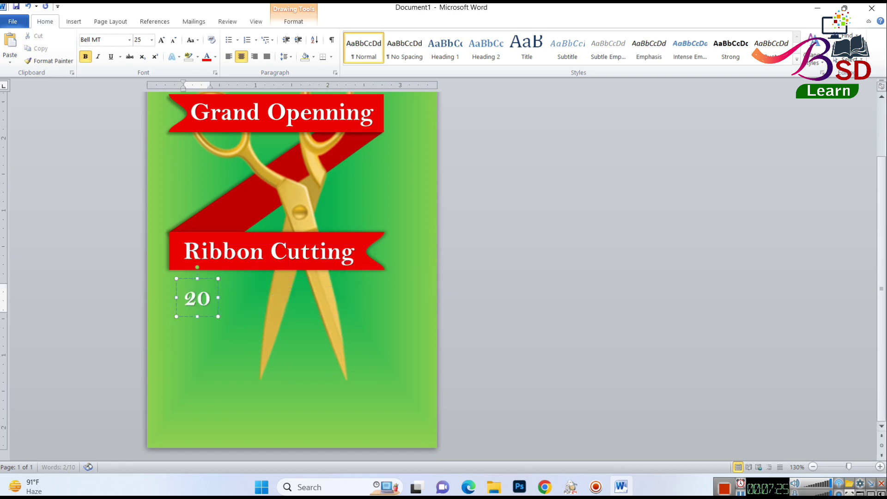
text(th April, 2023)
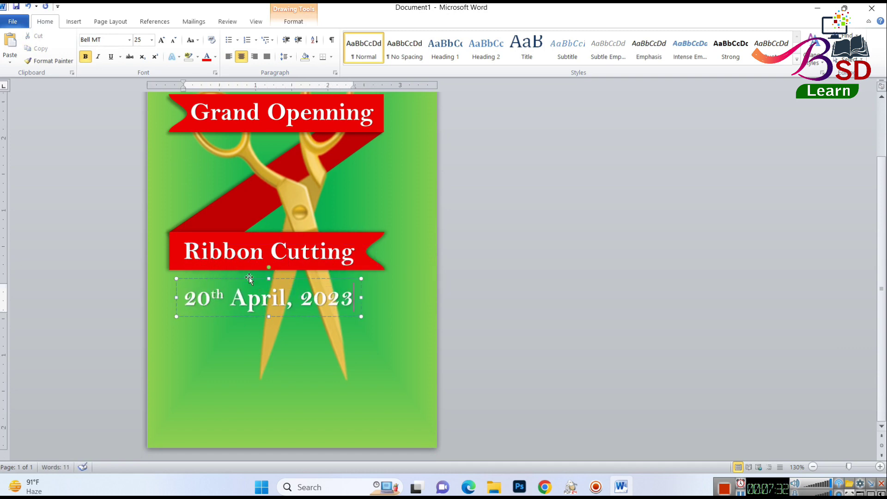
Set the date to Arial 22 pt and move it lower on the flyer
click(250, 278)
click(129, 41)
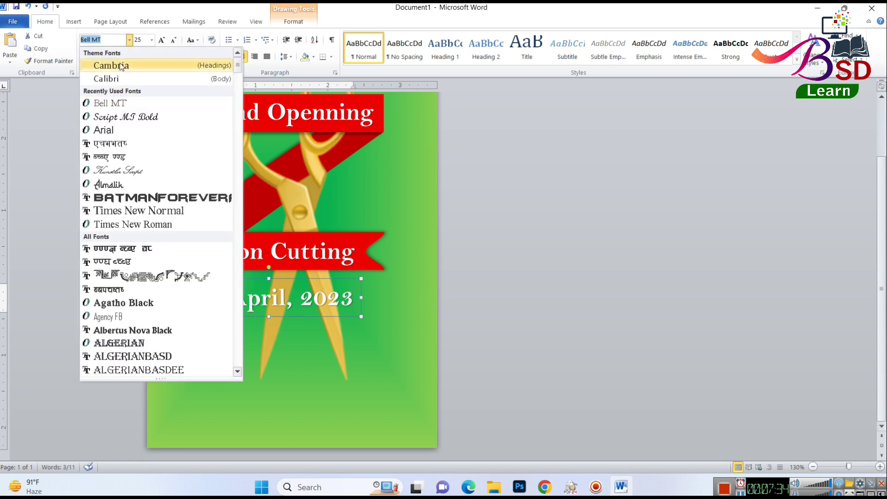
click(116, 129)
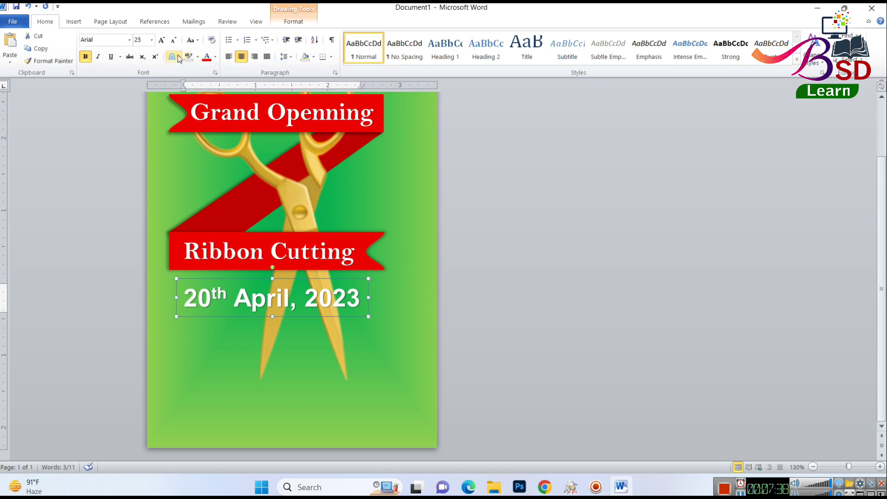
text(2)
key(Return)
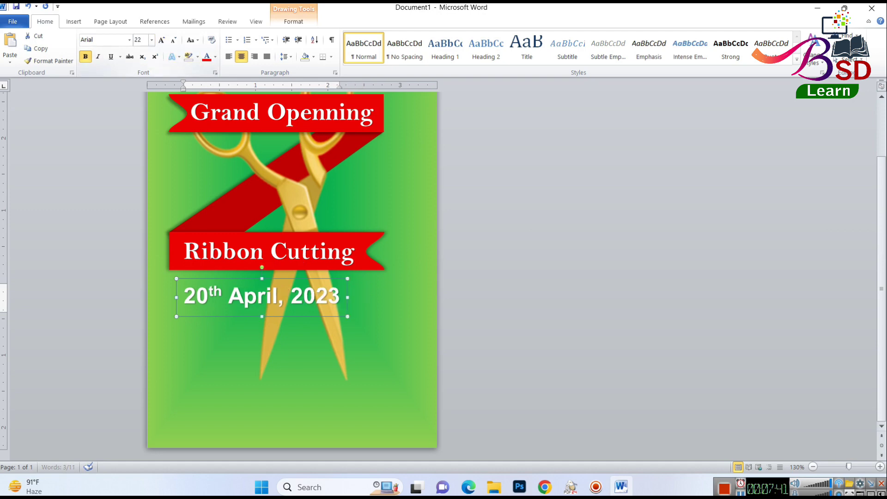
mouse_move(281, 277)
mouse_down()
mouse_move(317, 317)
mouse_move(281, 266)
mouse_move(315, 319)
mouse_up()
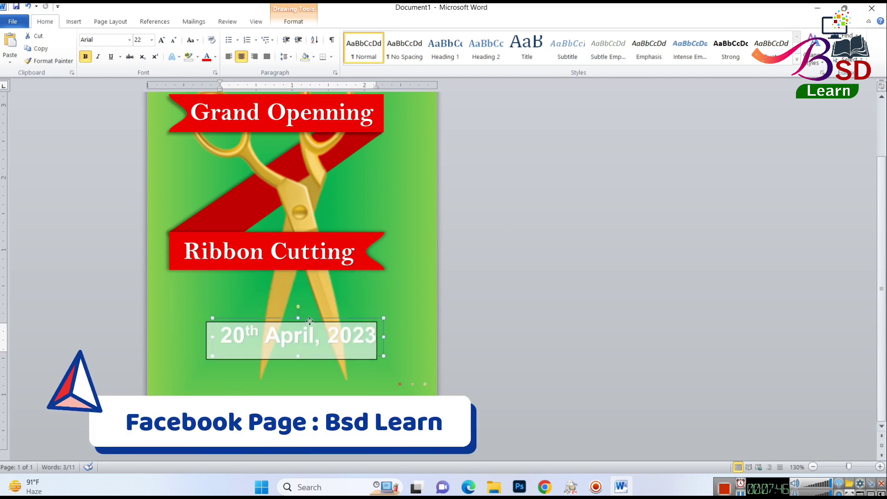
Paste a copy of the date box at the bottom-left and retype it as 'Your details:'
scroll(370, 342, up, 2)
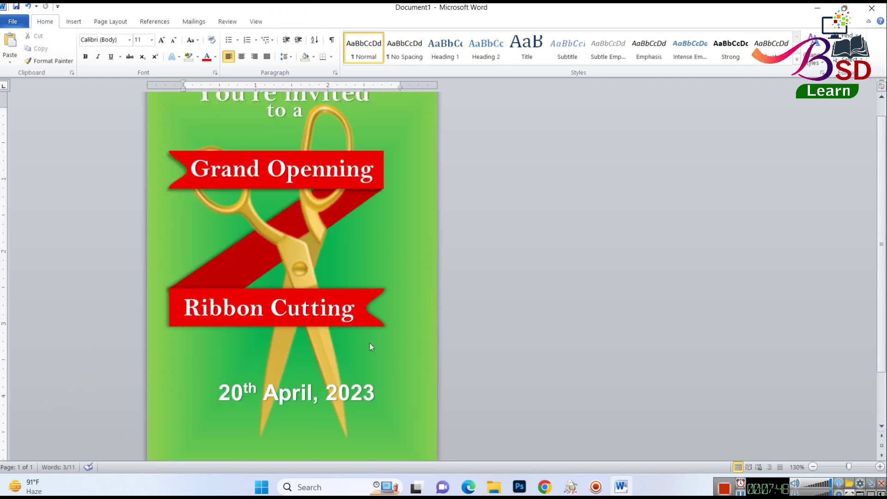
scroll(354, 325, up, 4)
scroll(354, 325, down, 4)
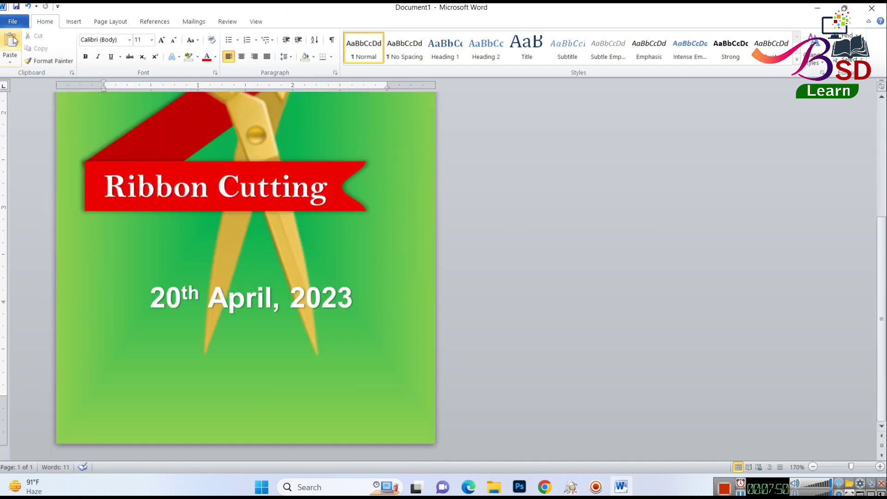
click(163, 295)
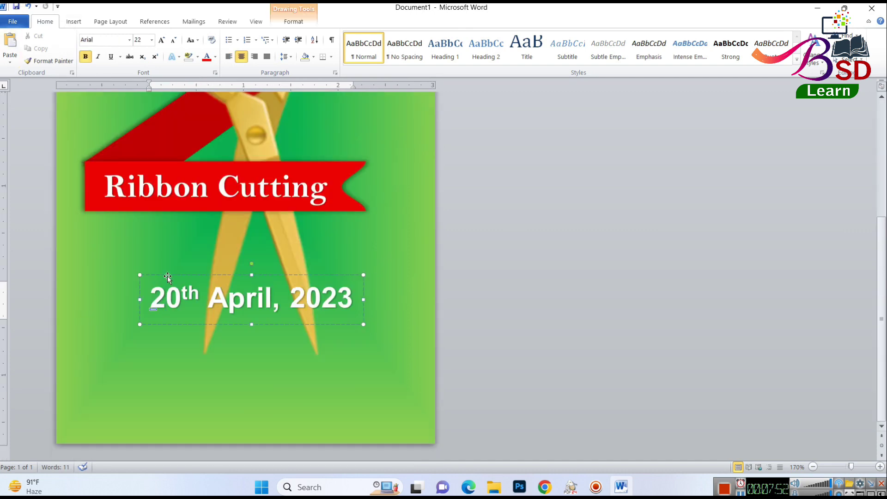
click(168, 276)
key(ctrl+v)
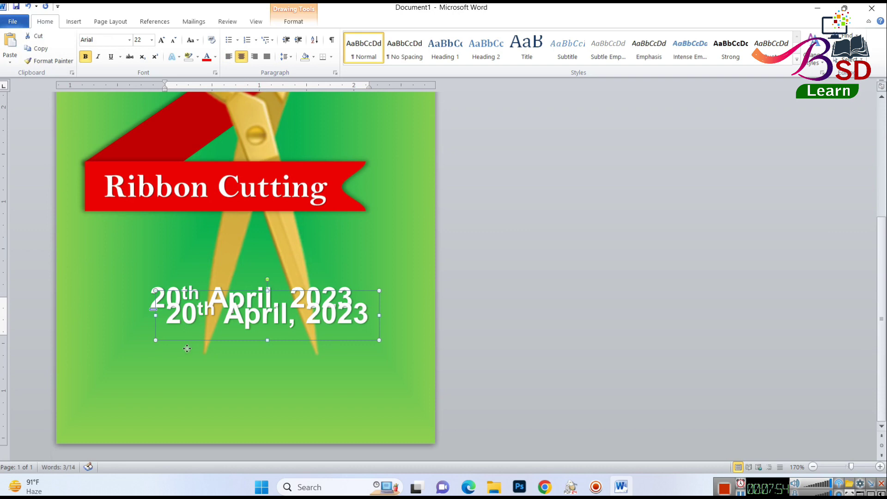
drag(187, 348, 112, 419)
drag(94, 384, 296, 388)
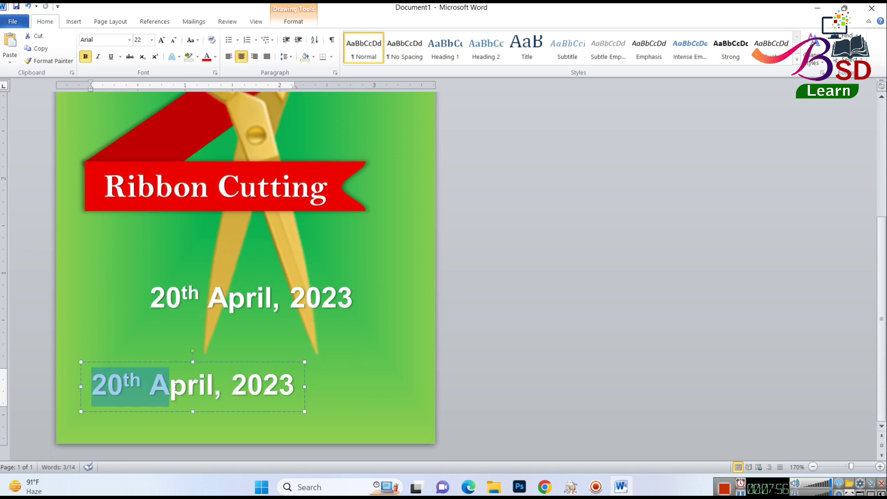
text(Ro)
key(BackSpace)
key(BackSpace)
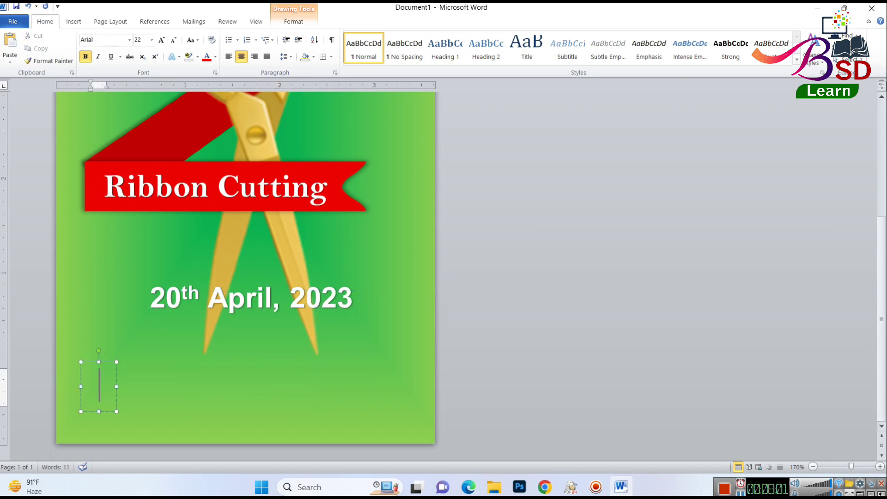
text(Your details:)
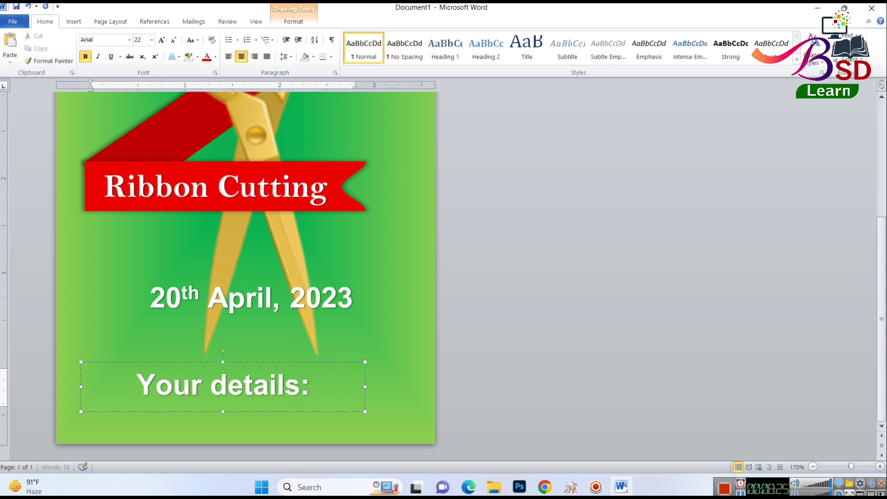
Format the details at 12 pt with no space after, left-aligned, and enlarge the box
click(228, 363)
click(144, 40)
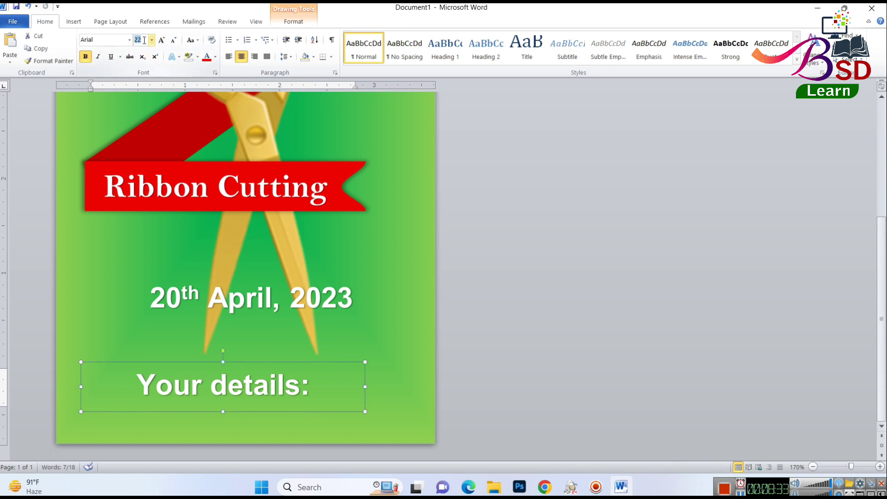
text(12)
key(Return)
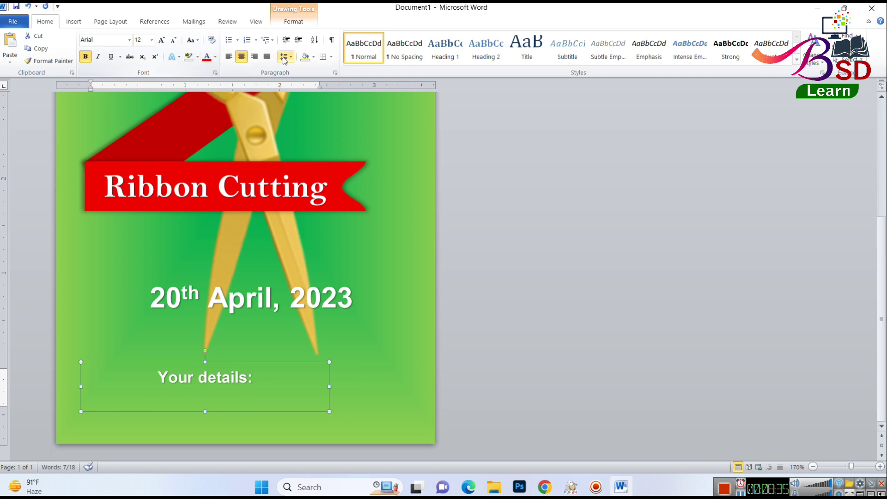
click(285, 57)
click(305, 174)
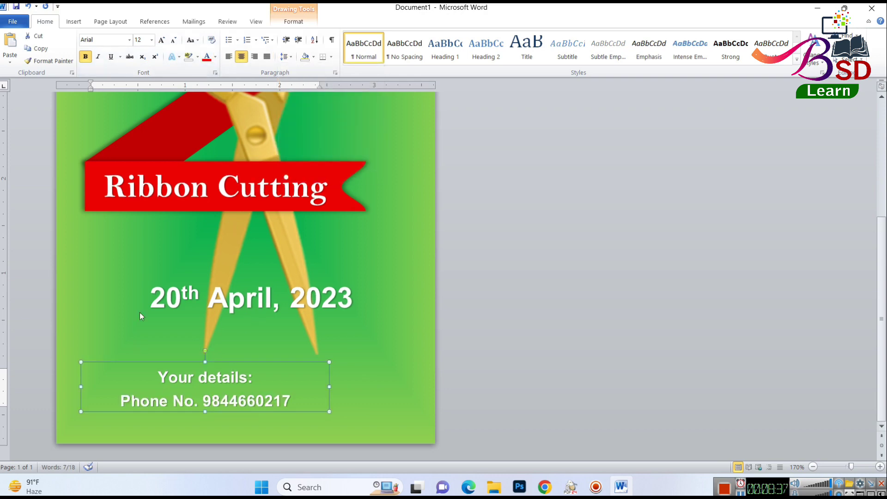
click(227, 58)
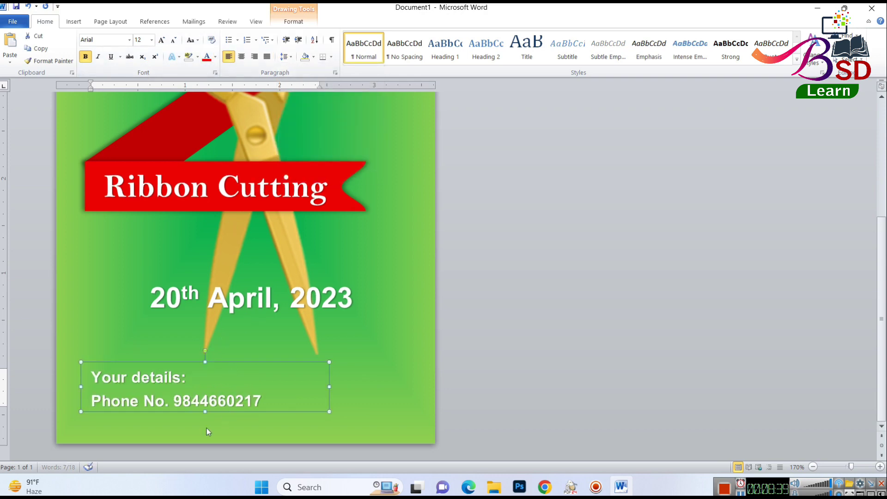
drag(204, 410, 208, 447)
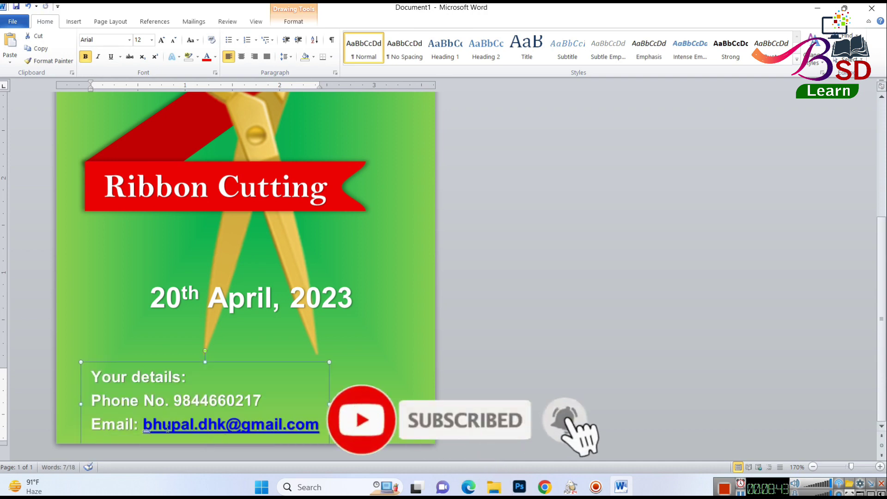
Make the email line black and not underlined, unbold the details, and nudge the box down
drag(143, 425, 320, 425)
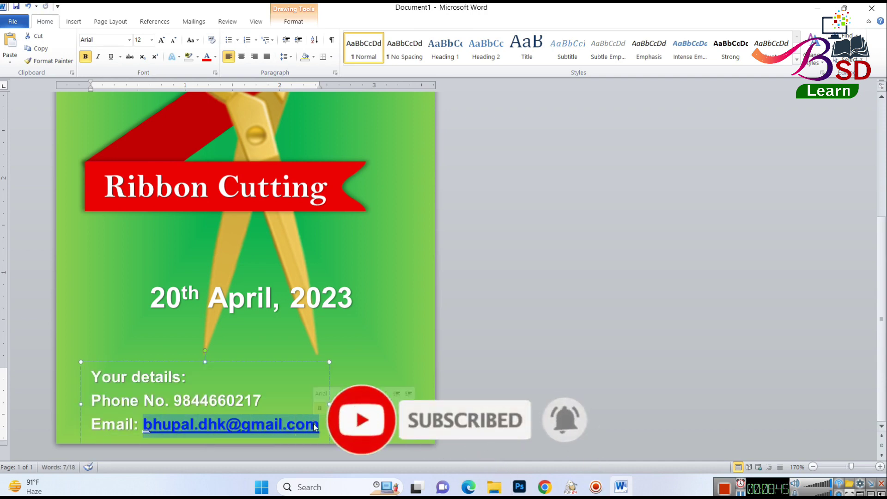
click(215, 56)
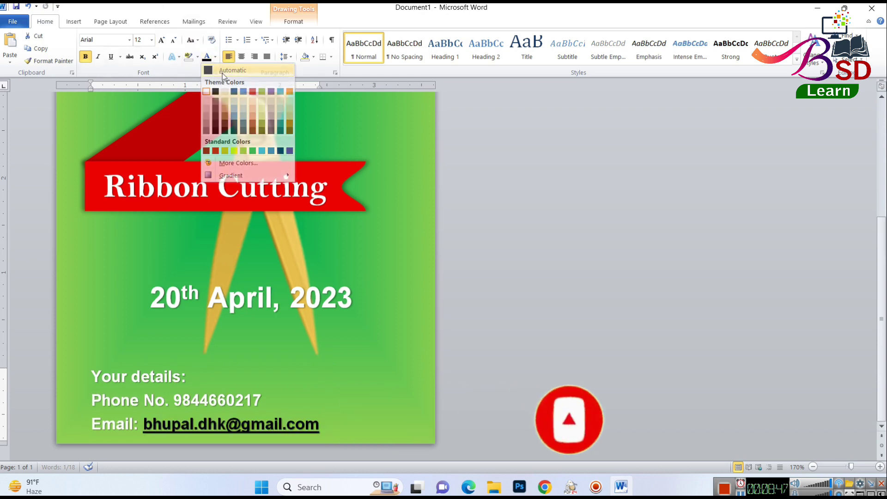
click(222, 73)
click(113, 57)
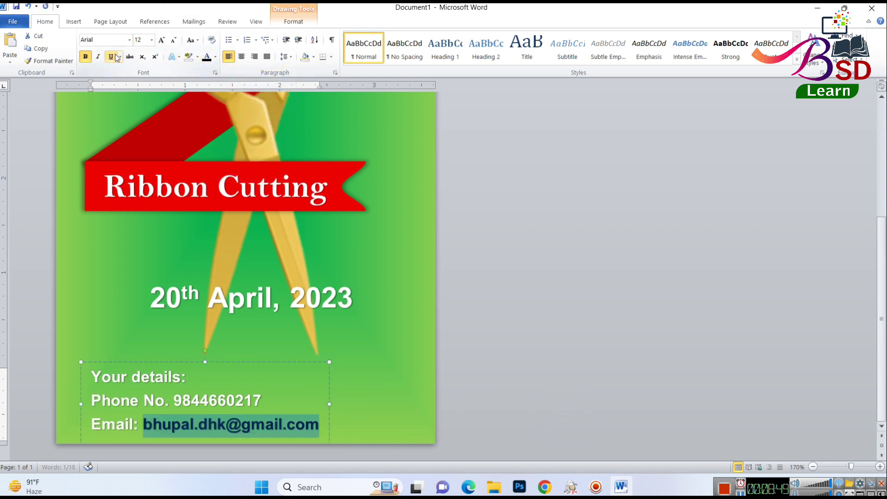
click(147, 362)
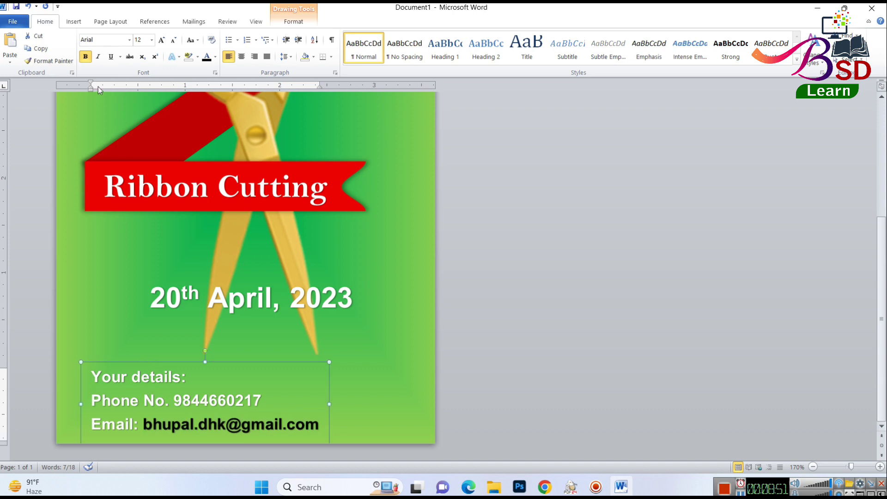
click(87, 59)
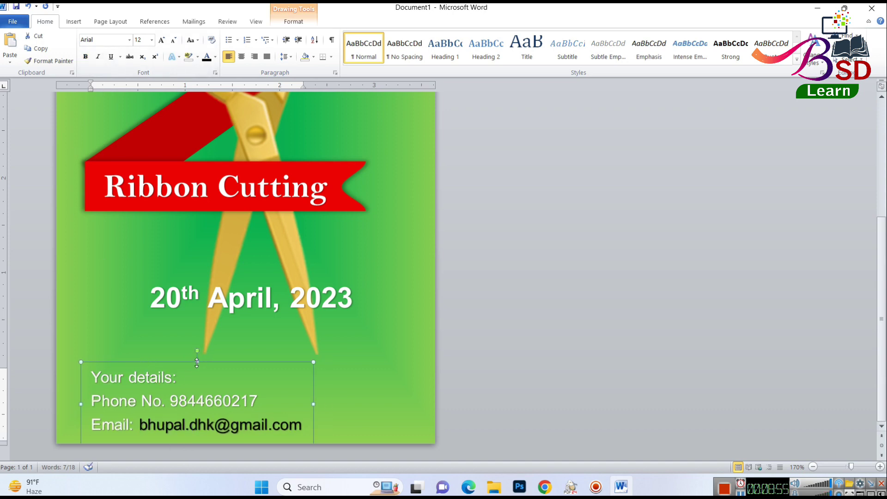
drag(197, 363, 198, 366)
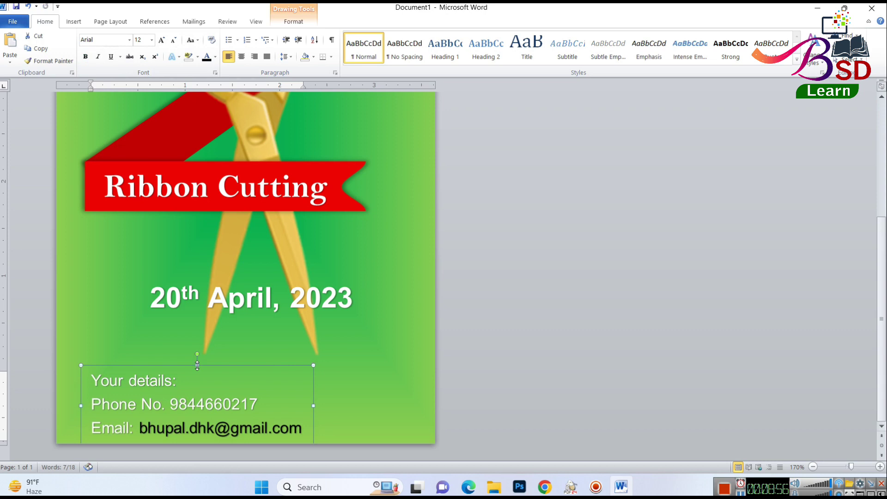
click(461, 400)
scroll(522, 315, down, 5)
ctrl+scroll(500, 325, down, 2)
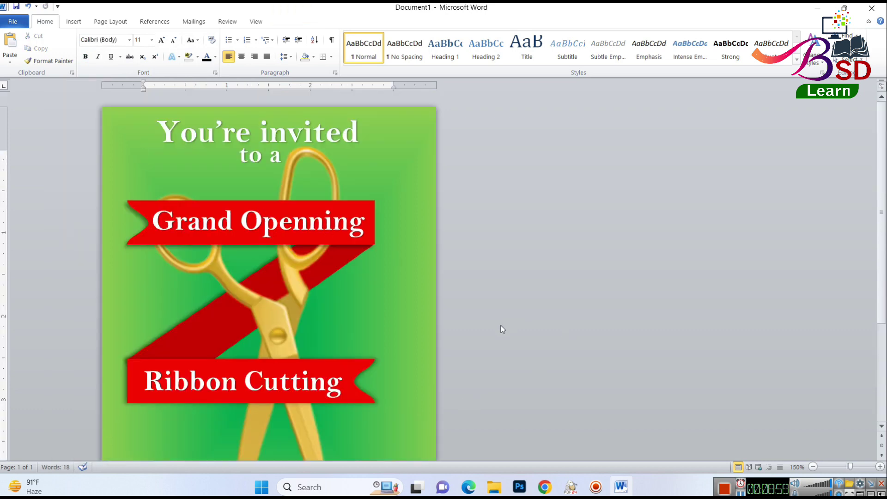
ctrl+scroll(501, 325, down, 2)
ctrl+scroll(500, 325, down, 2)
ctrl+scroll(500, 325, down, 1)
ctrl+scroll(500, 325, down, 1)
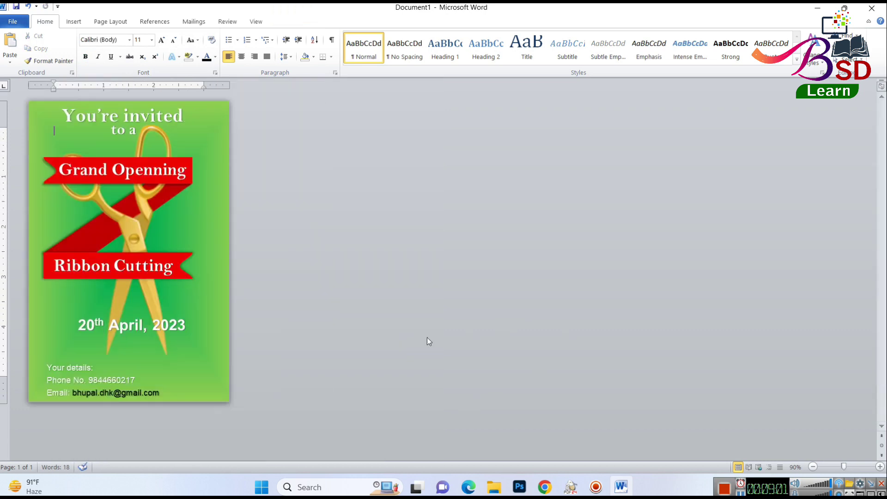